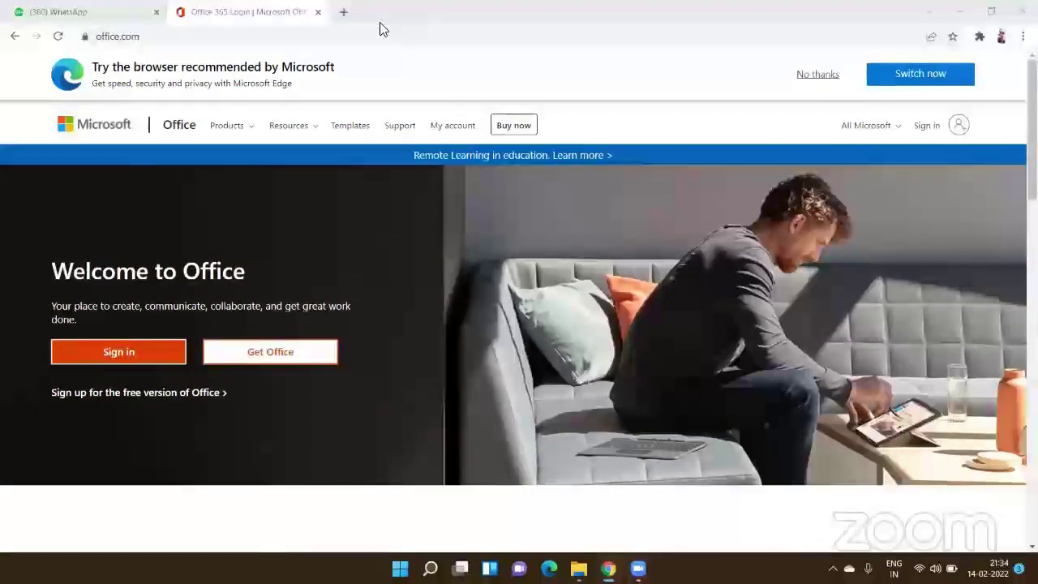
- Minimize the Chrome window on office.com to reveal File Explorer's This PC view
{"action": "left_click", "coordinate": [961, 11]}
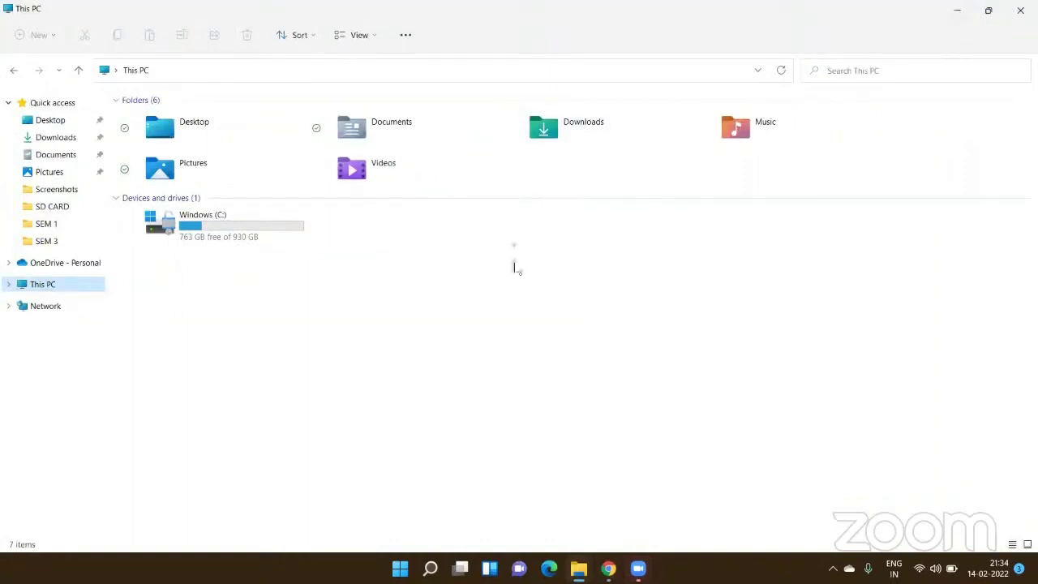
- Launch PowerPoint 2019 from the Start menu's pinned apps and scroll its Home page
{"action": "left_click", "coordinate": [400, 567]}
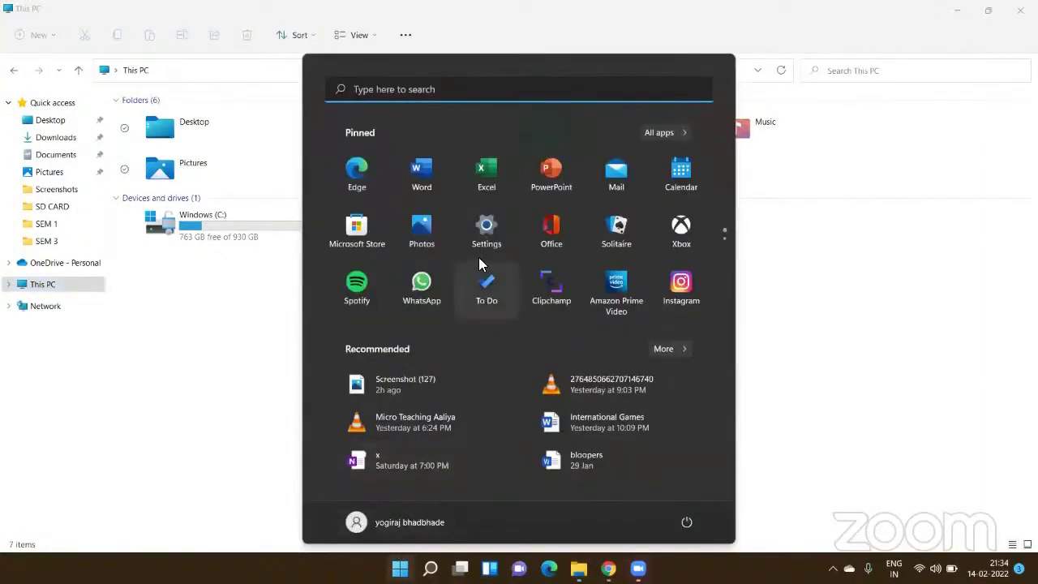
{"action": "left_click", "coordinate": [549, 177]}
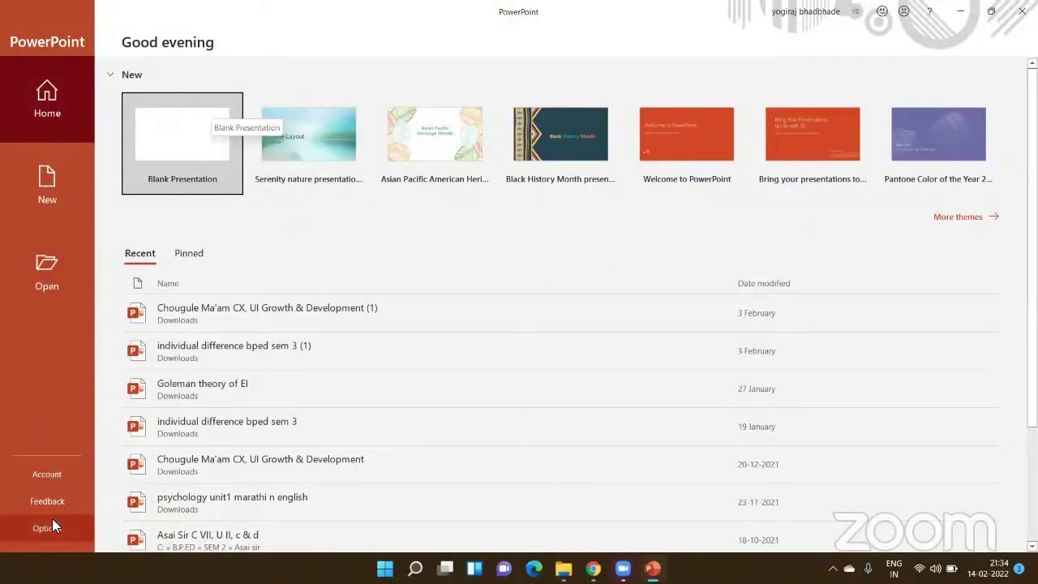
{"action": "scroll", "coordinate": [72, 330], "scroll_direction": "down", "scroll_amount": 2}
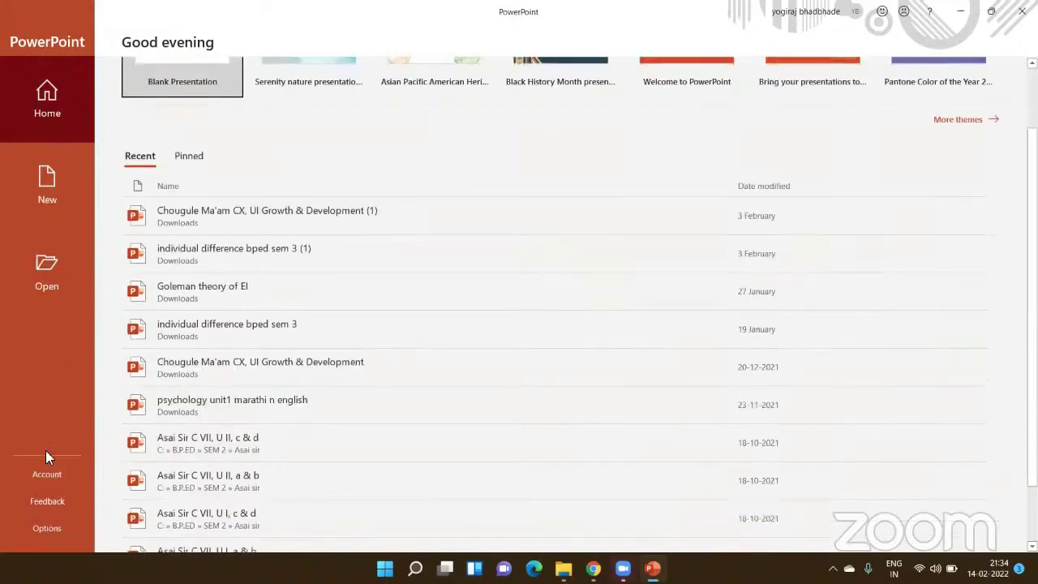
- Check Office Home and Student 2019 activation on PowerPoint's Account page, then minimize PowerPoint
{"action": "left_click", "coordinate": [49, 474]}
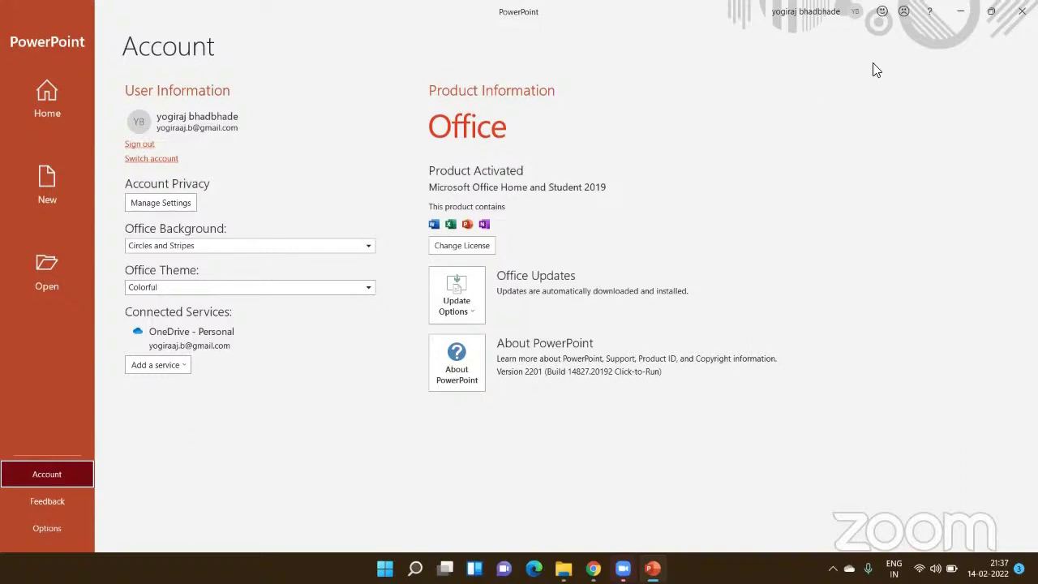
{"action": "left_click", "coordinate": [960, 11]}
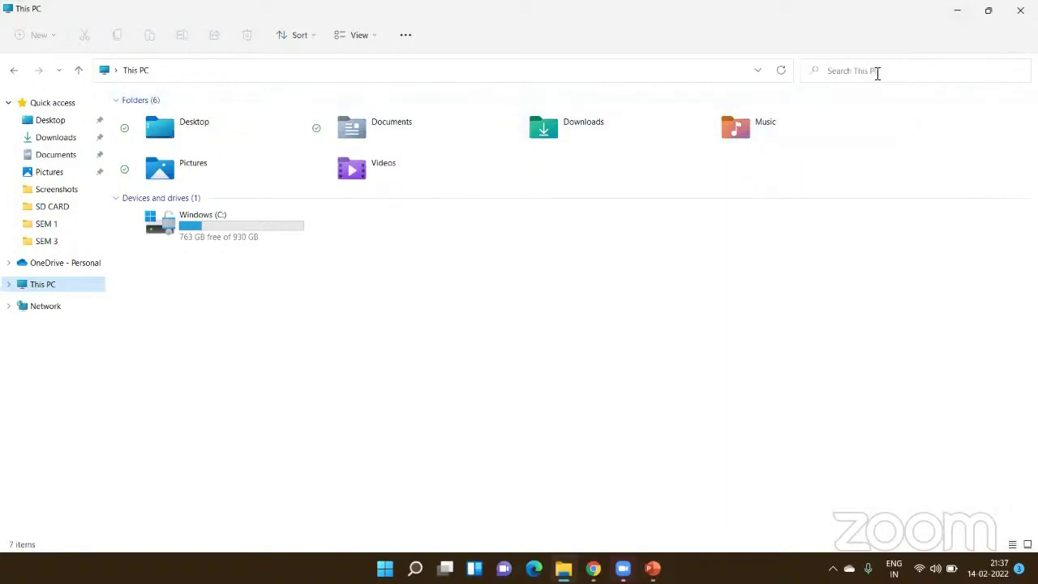
- Minimize File Explorer, search Windows for 'control panel' and open Control Panel
{"action": "left_click", "coordinate": [957, 11]}
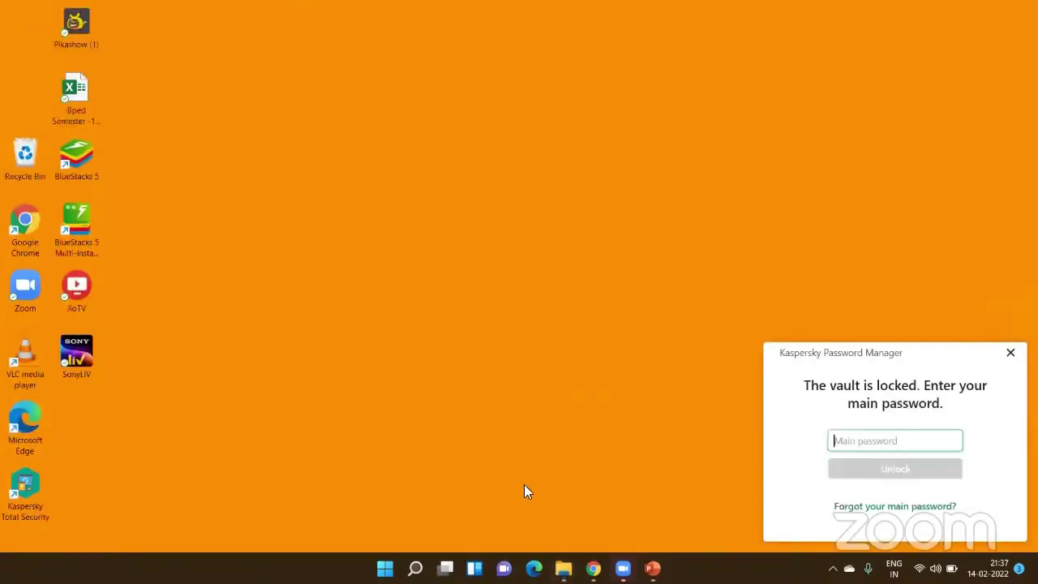
{"action": "left_click", "coordinate": [415, 567]}
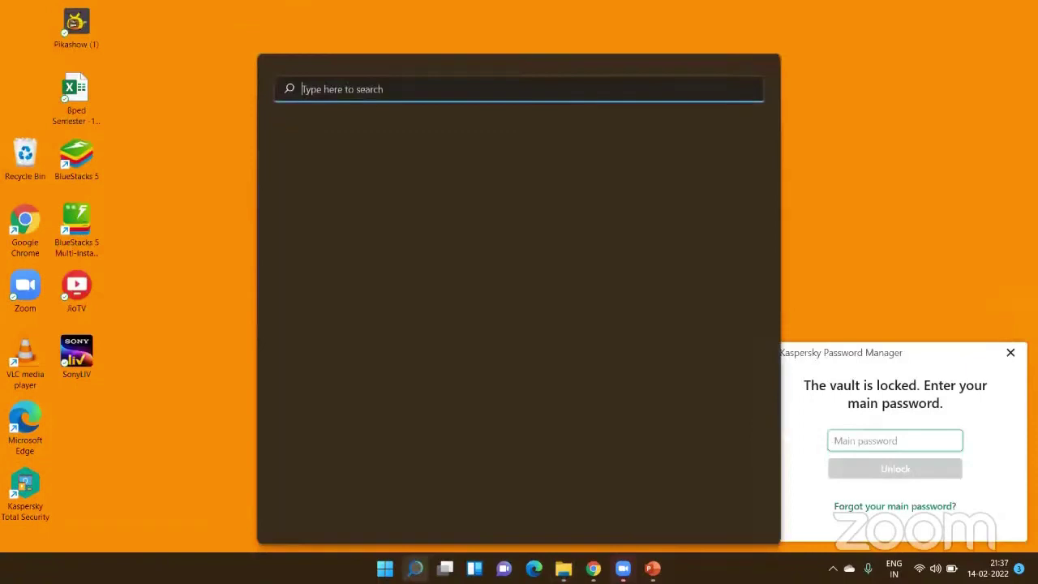
{"action": "type", "text": "control panel"}
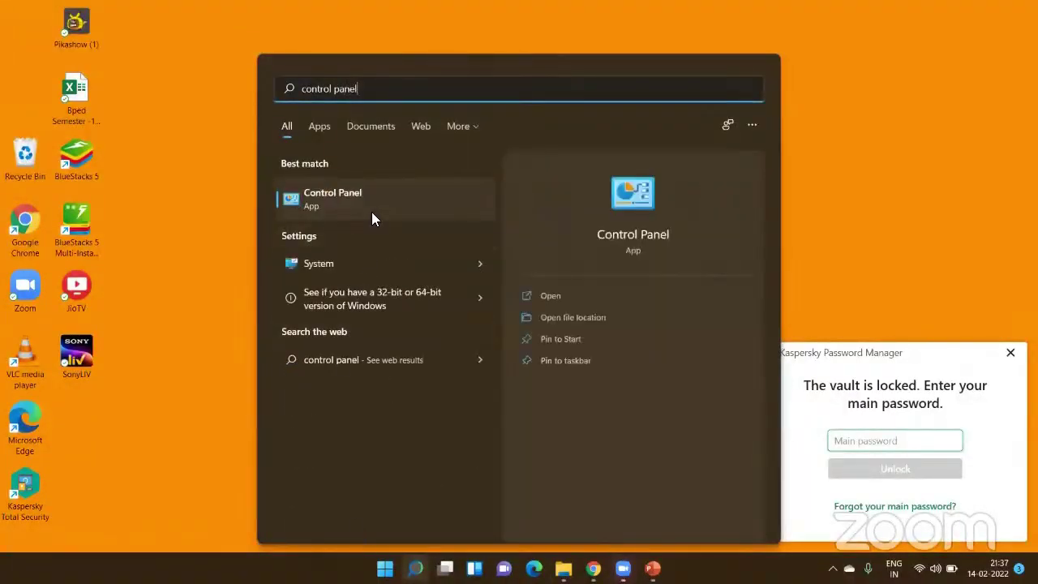
{"action": "left_click", "coordinate": [371, 211]}
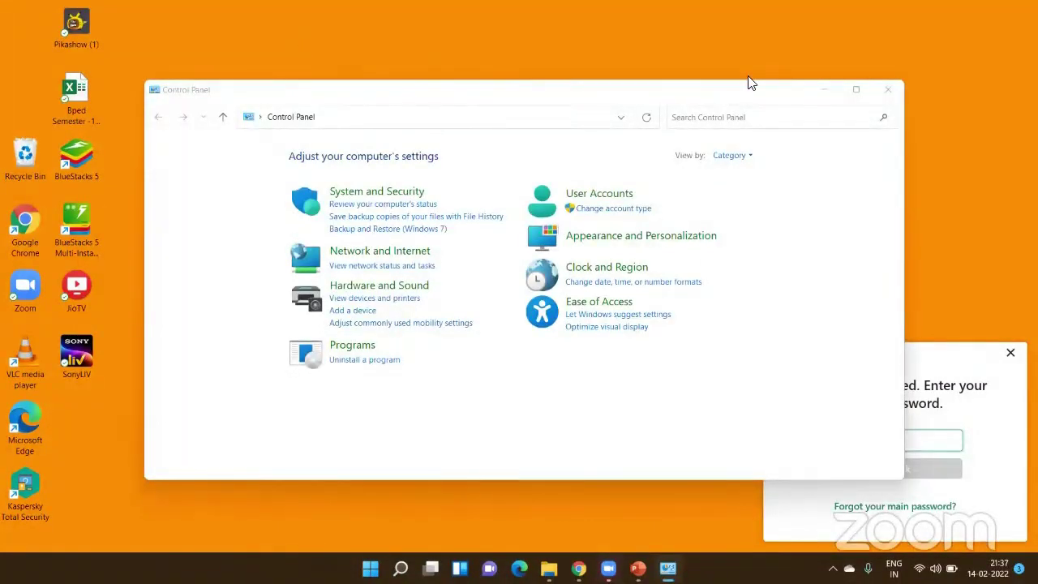
- Maximize Control Panel and go to Programs > Uninstall a program
{"action": "left_click", "coordinate": [843, 91]}
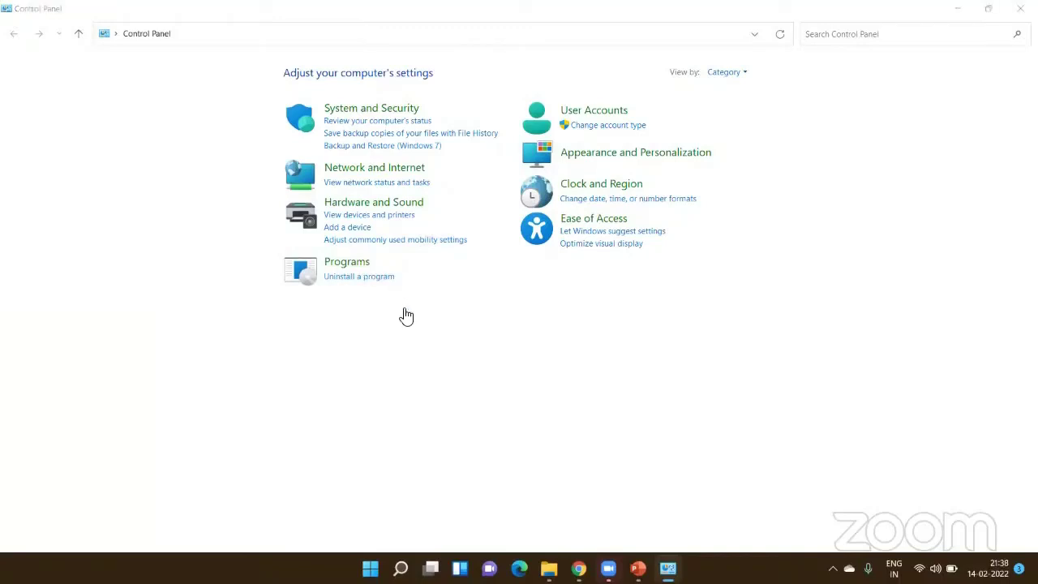
{"action": "left_click", "coordinate": [375, 277]}
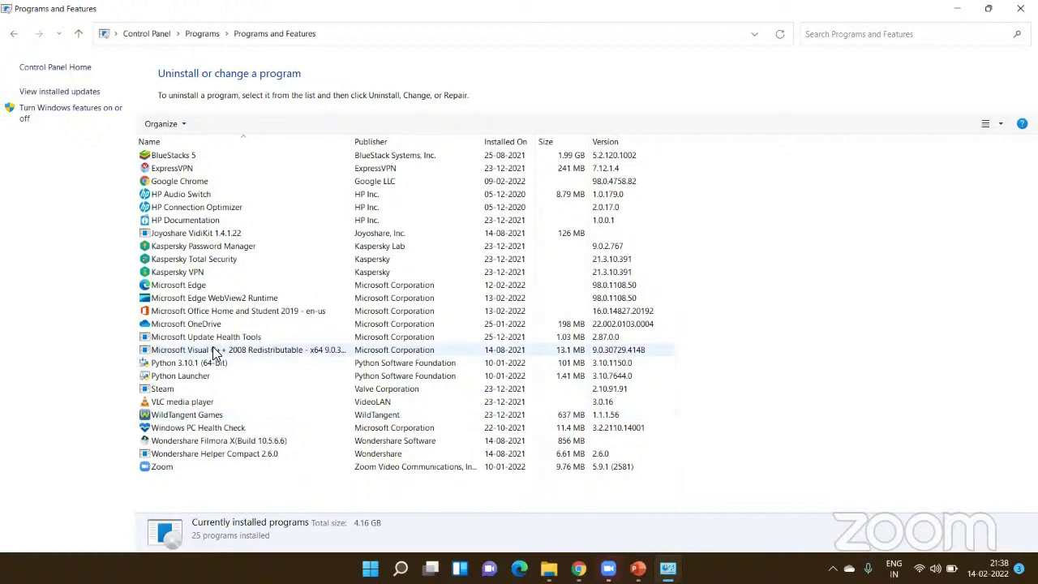
- Select Microsoft Office Home and Student 2019 in Programs and Features and choose Uninstall
{"action": "left_click", "coordinate": [210, 313]}
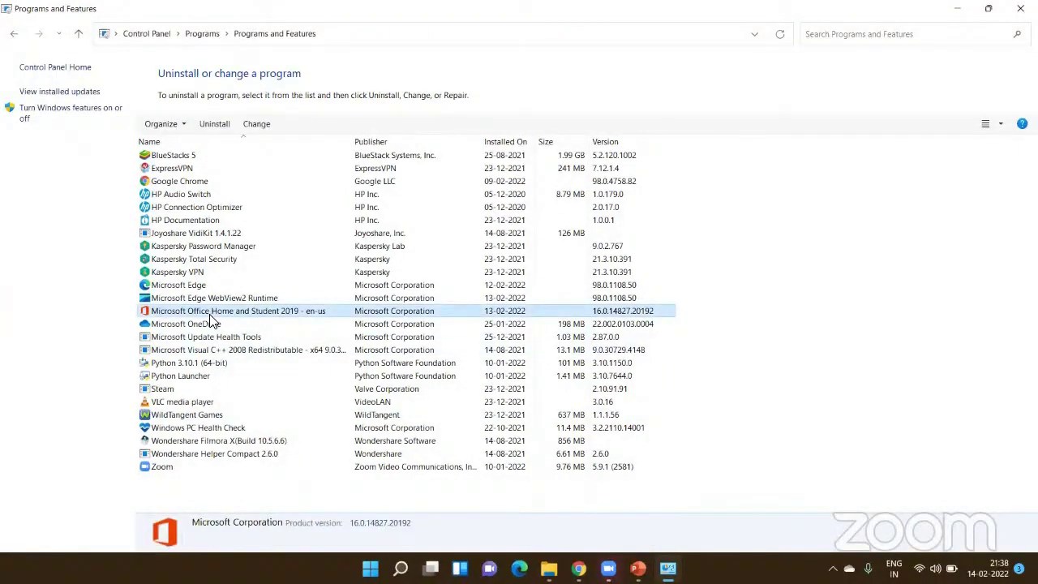
{"action": "left_click", "coordinate": [214, 126]}
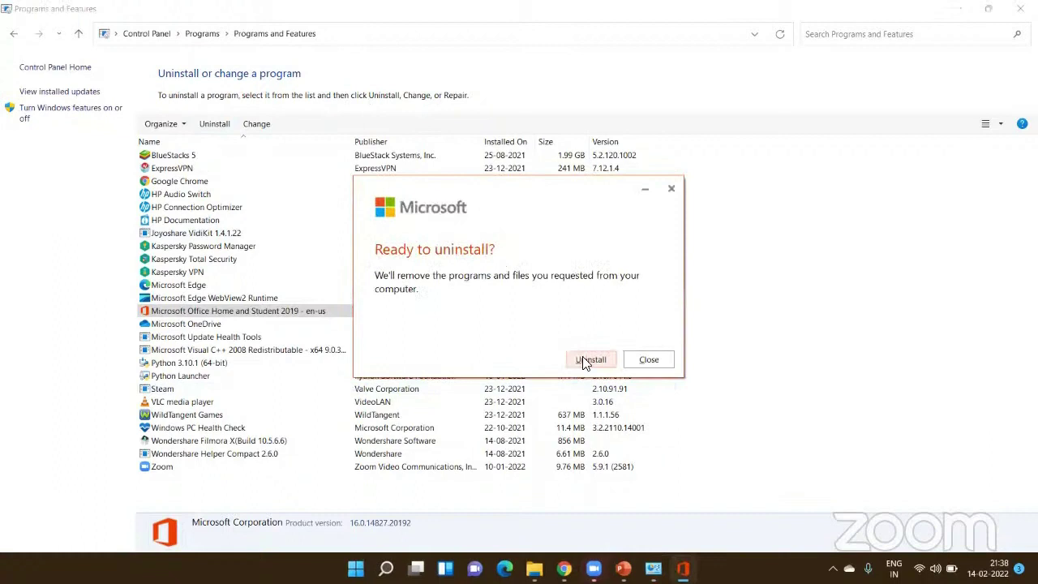
- Confirm the Office uninstall, let it close PowerPoint, and dismiss the 'Done uninstalling' notice
{"action": "left_click", "coordinate": [584, 359]}
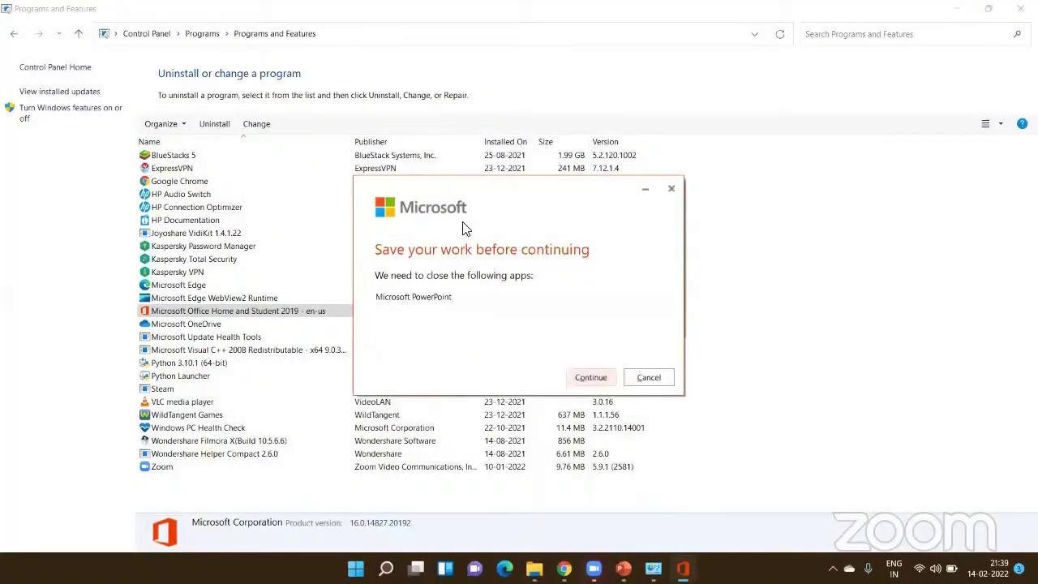
{"action": "left_click", "coordinate": [596, 378]}
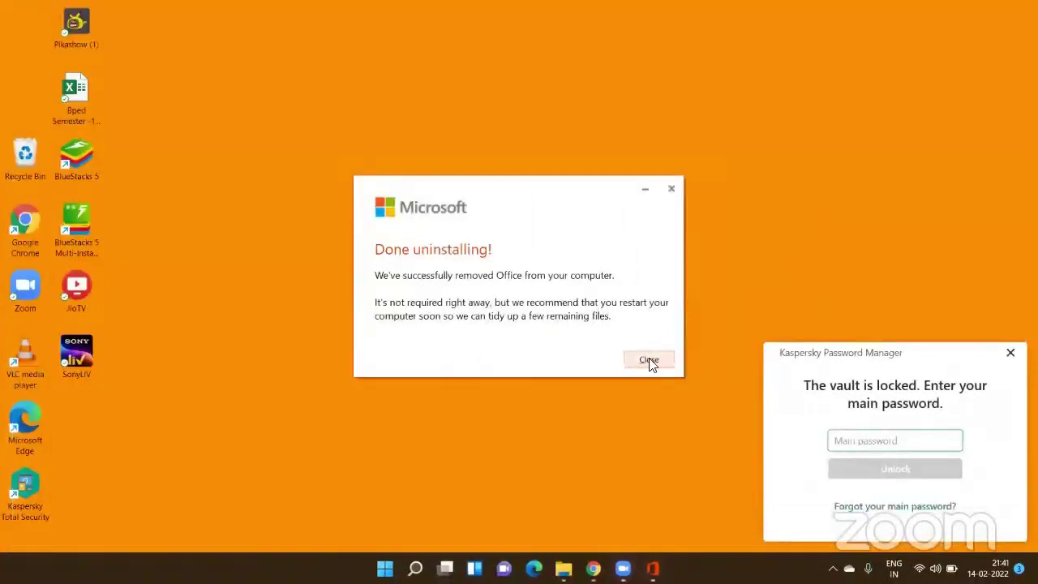
{"action": "left_click", "coordinate": [649, 360]}
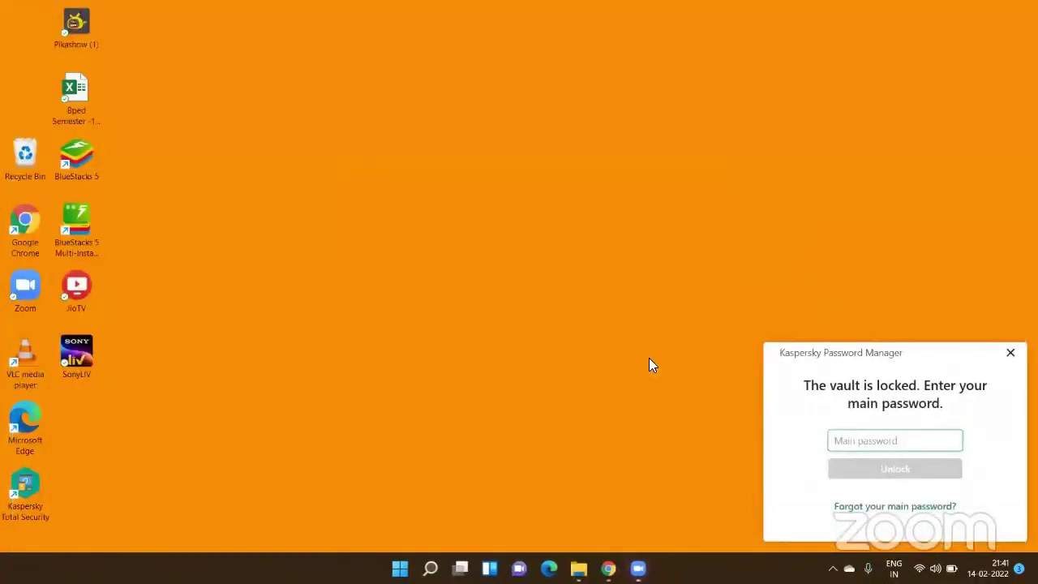
- Dismiss the password vault prompt and restore the Chrome window showing office.com
{"action": "left_click", "coordinate": [1011, 353]}
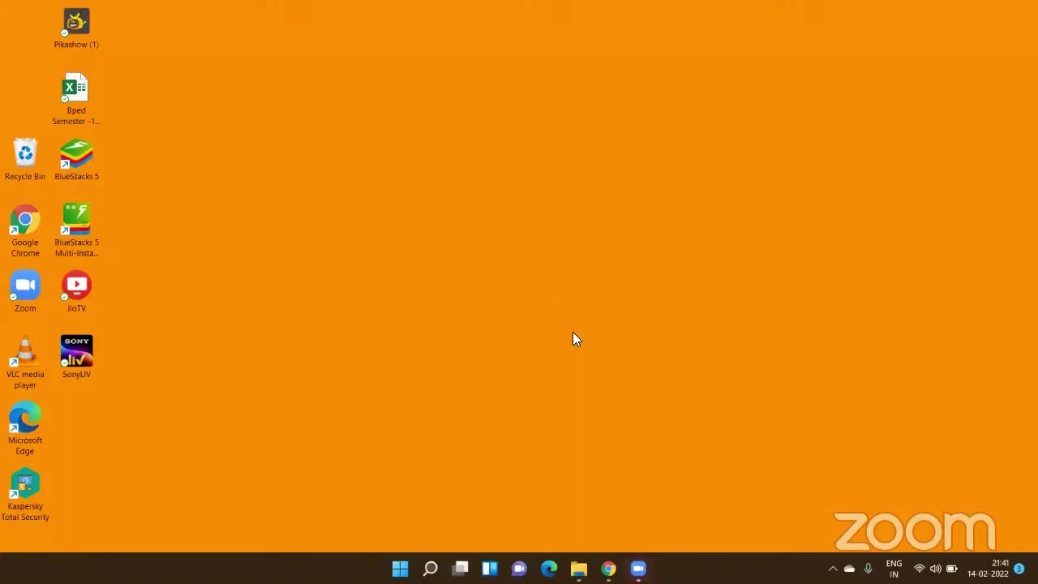
{"action": "left_click", "coordinate": [608, 567]}
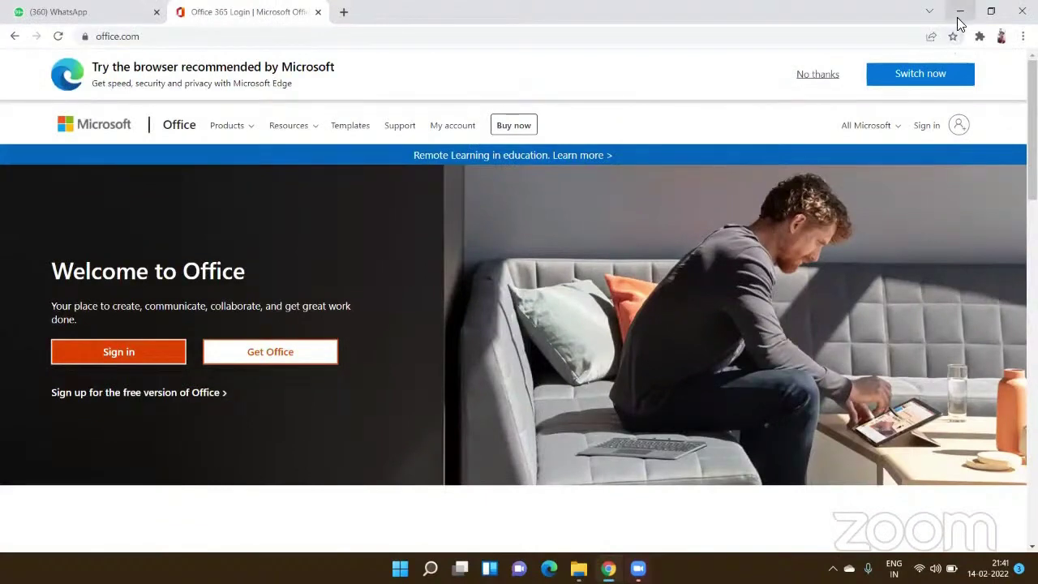
- Replace the office.com login tab in Chrome with a blank New Tab
{"action": "left_click", "coordinate": [608, 568]}
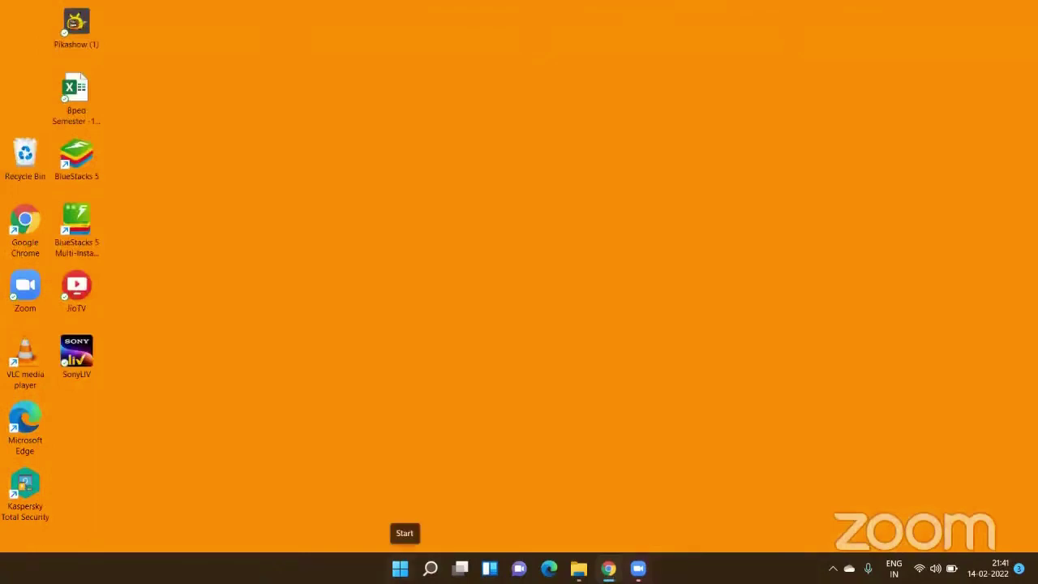
{"action": "left_click", "coordinate": [429, 568]}
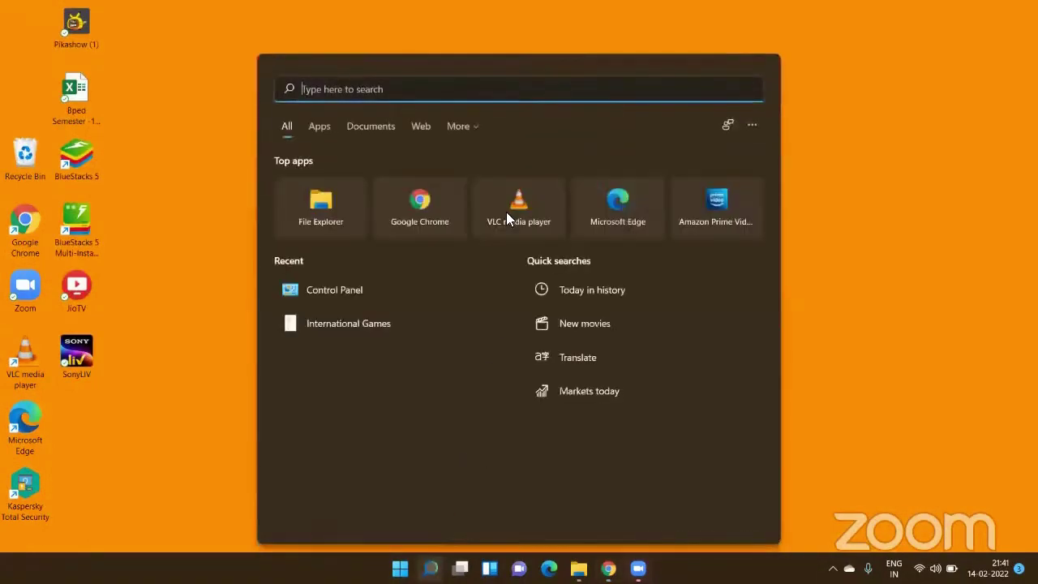
{"action": "key", "text": "alt+Tab"}
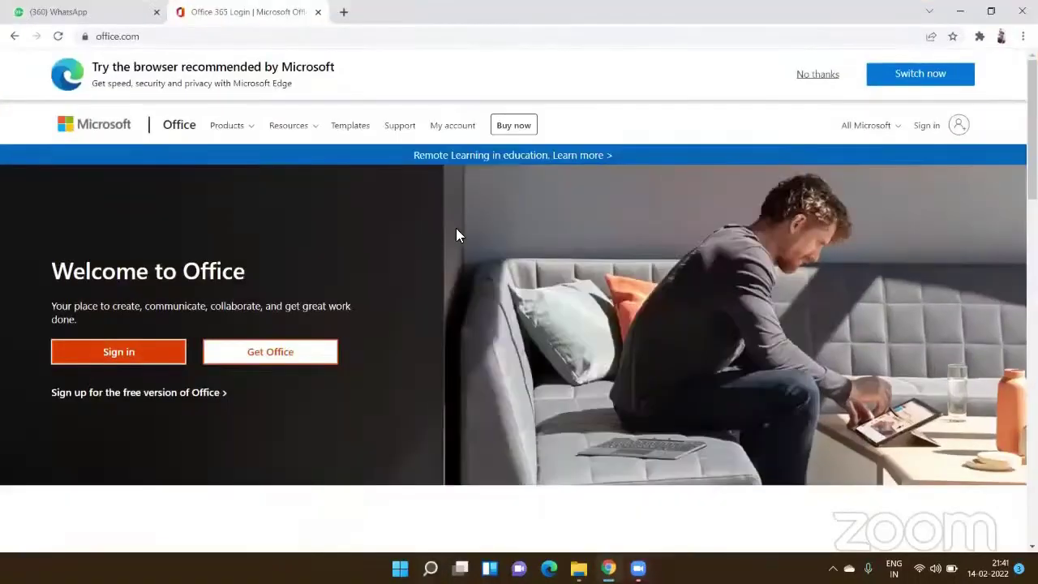
{"action": "left_click", "coordinate": [344, 11]}
{"action": "left_click", "coordinate": [317, 12]}
- Load office.com from Chrome's address bar
{"action": "left_click", "coordinate": [336, 37]}
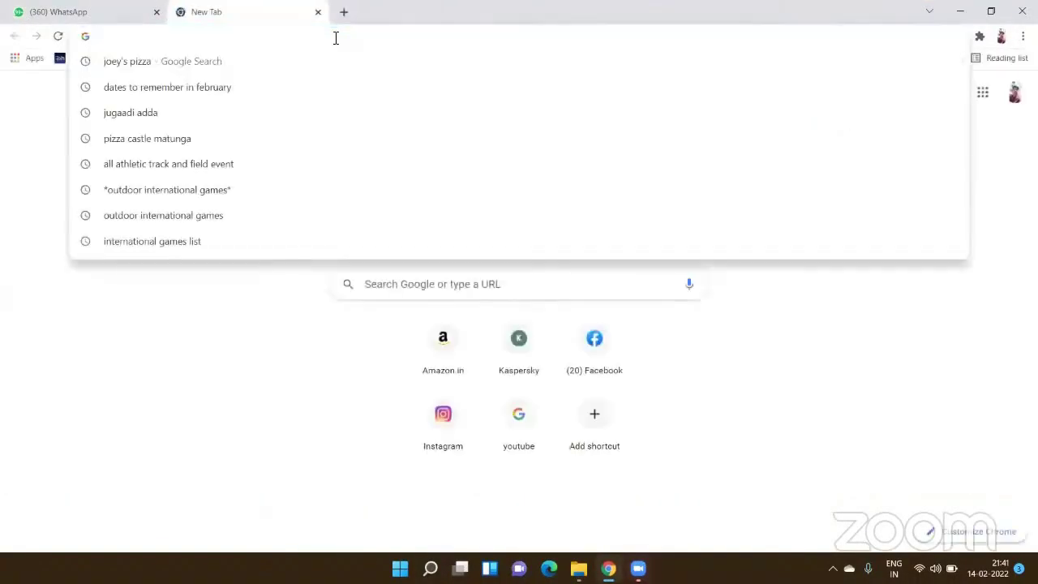
{"action": "type", "text": "office"}
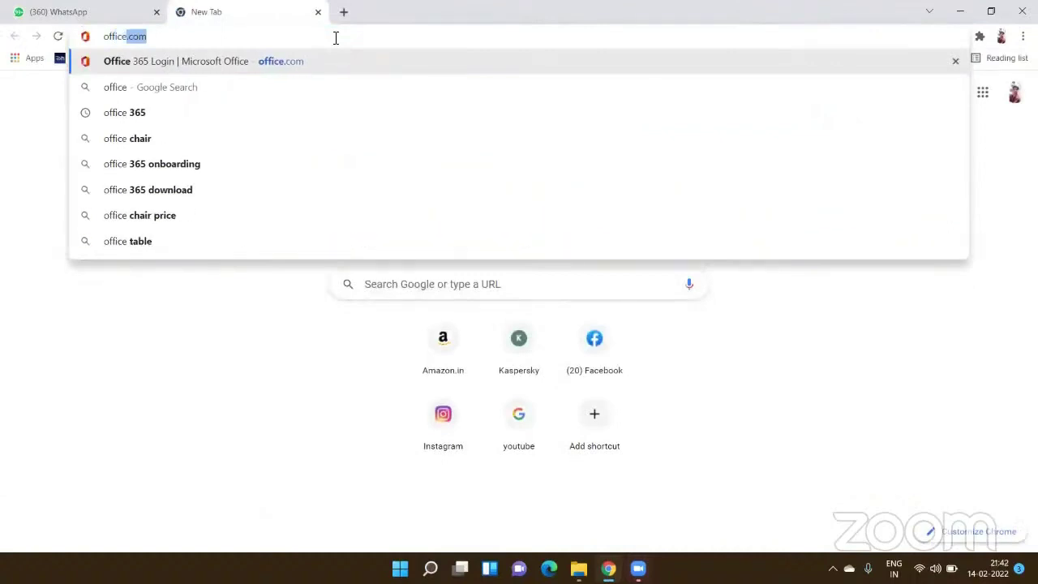
{"action": "type", "text": ".com"}
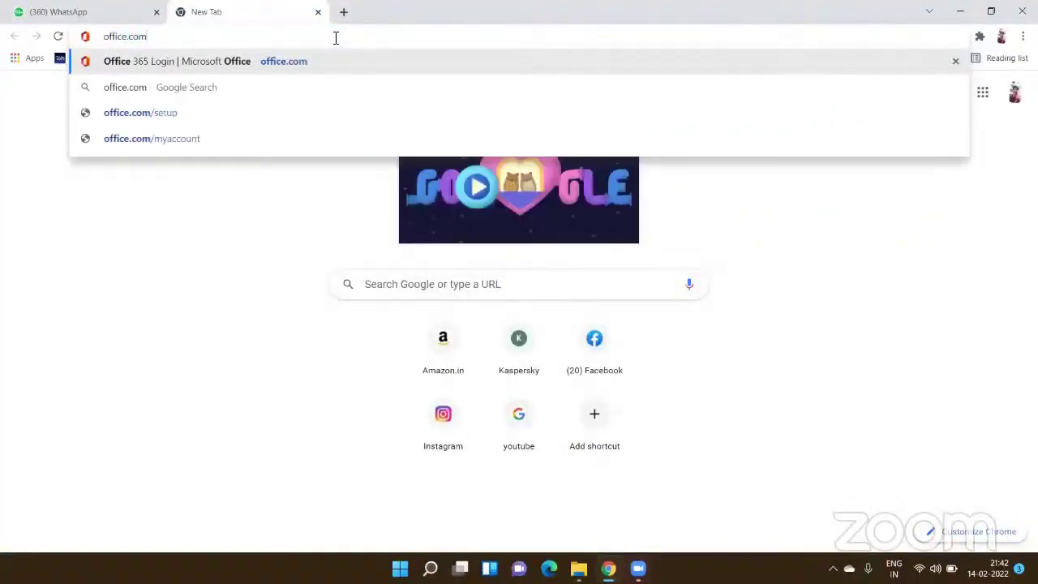
{"action": "key", "text": "Return"}
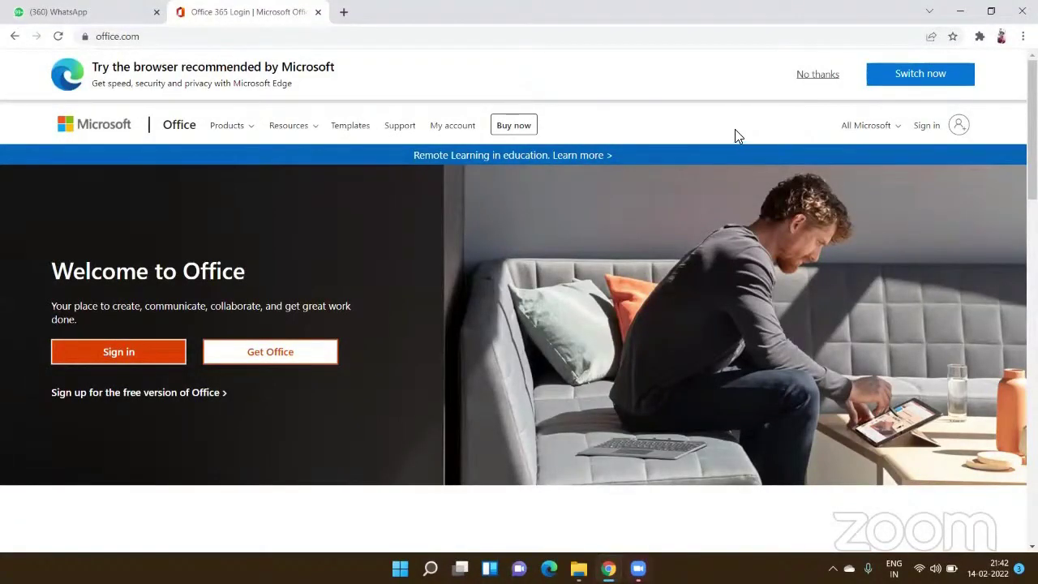
- Sign in to Office with a Microsoft account, then switch to the WhatsApp Web tab
{"action": "left_click", "coordinate": [961, 130]}
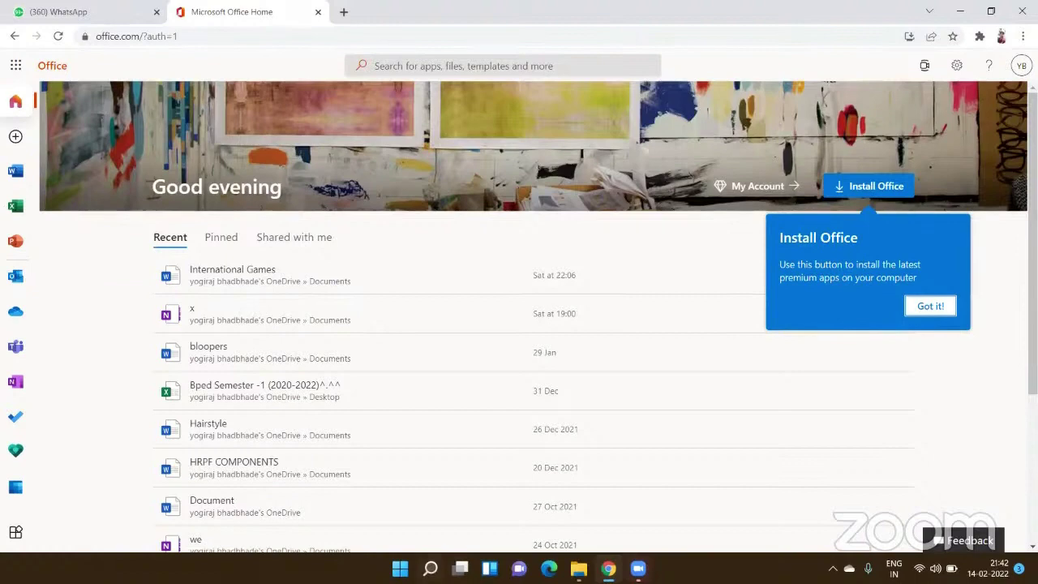
{"action": "mouse_move", "coordinate": [430, 567]}
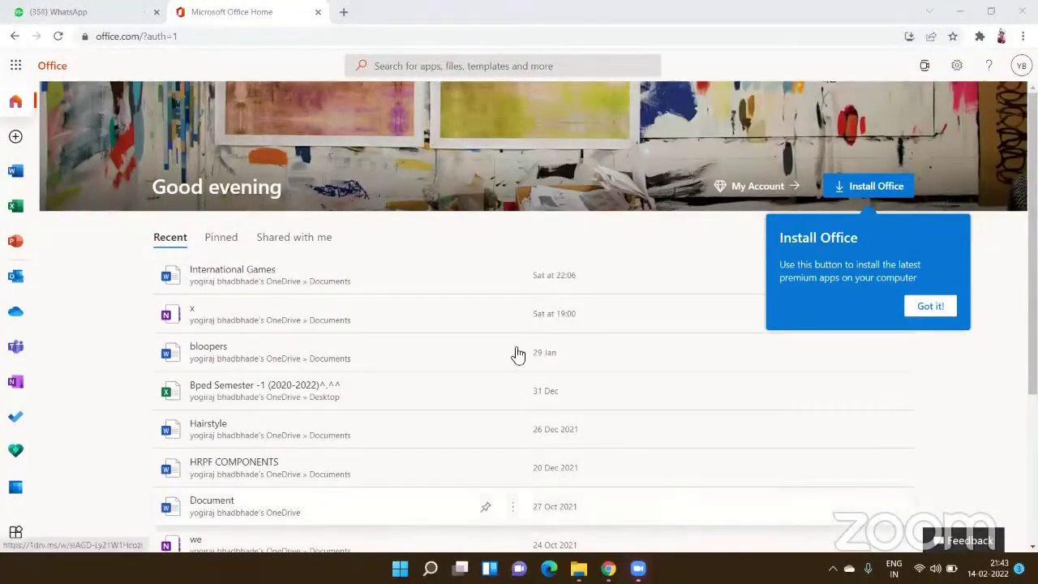
{"action": "left_click", "coordinate": [125, 13]}
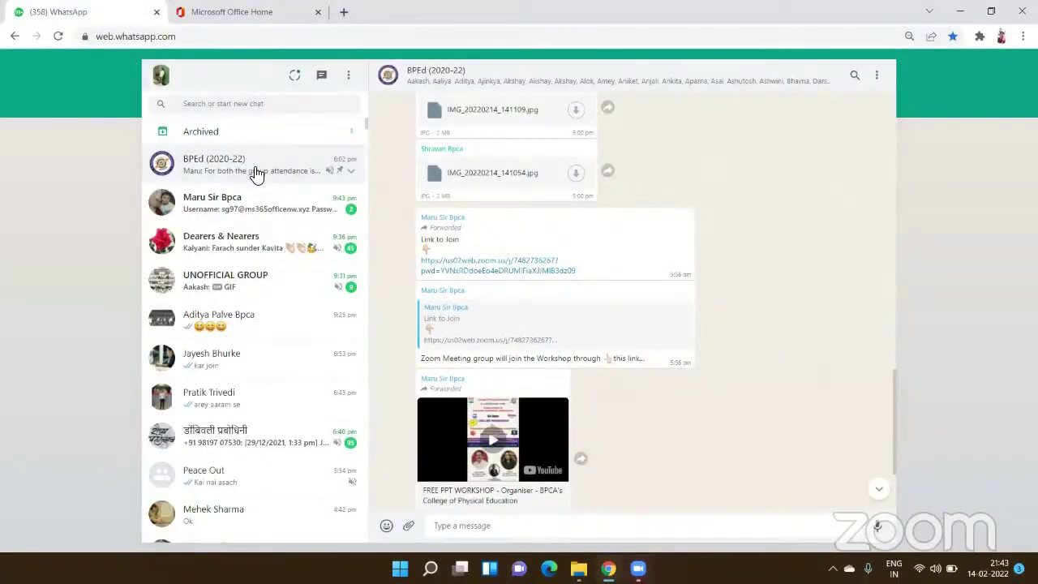
- Switch from WhatsApp Web back to the Microsoft Office Home tab in Chrome
{"action": "left_click", "coordinate": [243, 12]}
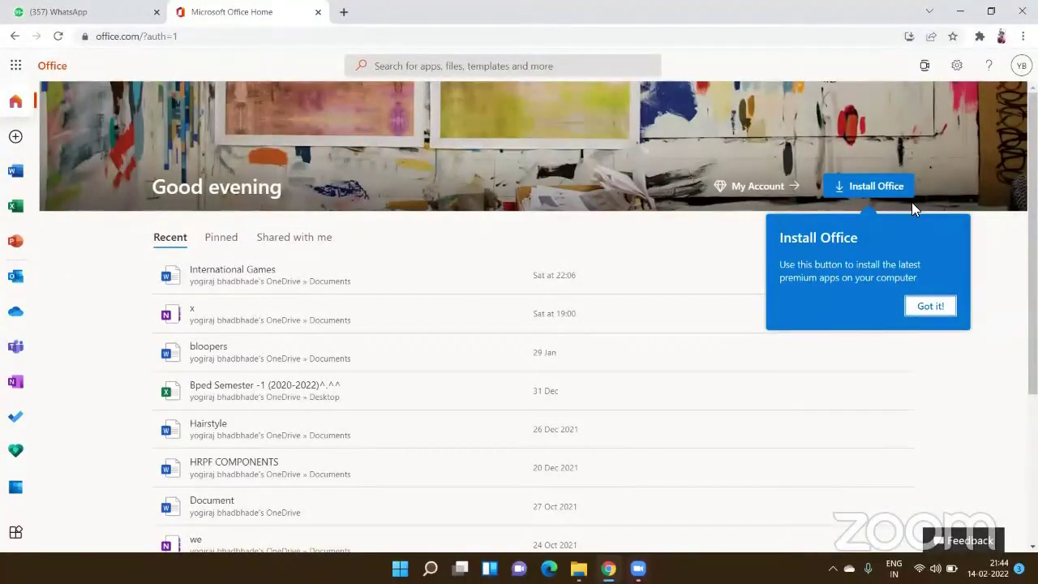
- Sign out of the Office account from the account panel on office.com
{"action": "left_click", "coordinate": [1022, 65]}
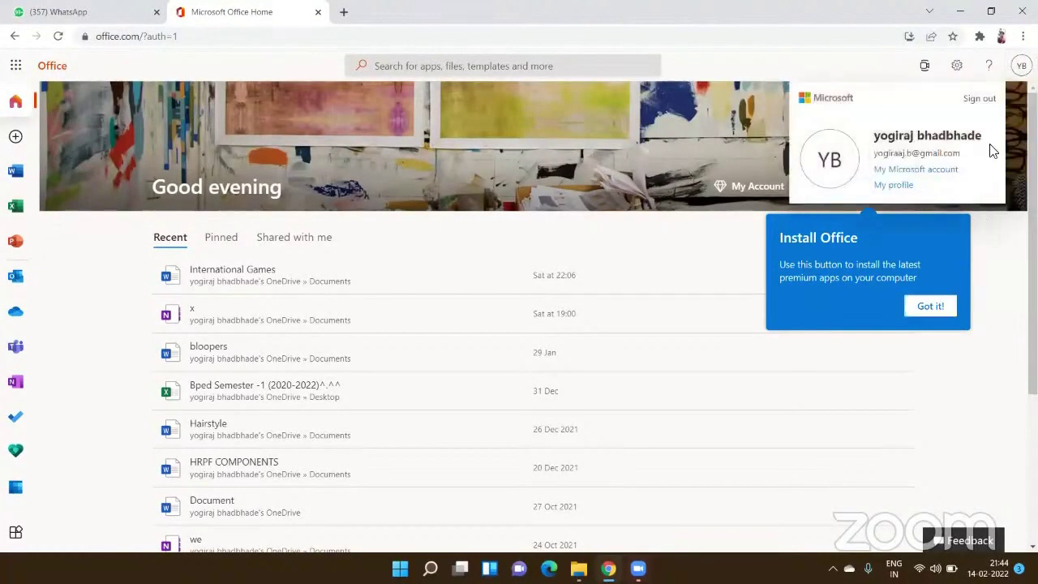
{"action": "left_click", "coordinate": [1018, 70]}
{"action": "left_click", "coordinate": [1015, 71]}
{"action": "left_click", "coordinate": [1009, 100]}
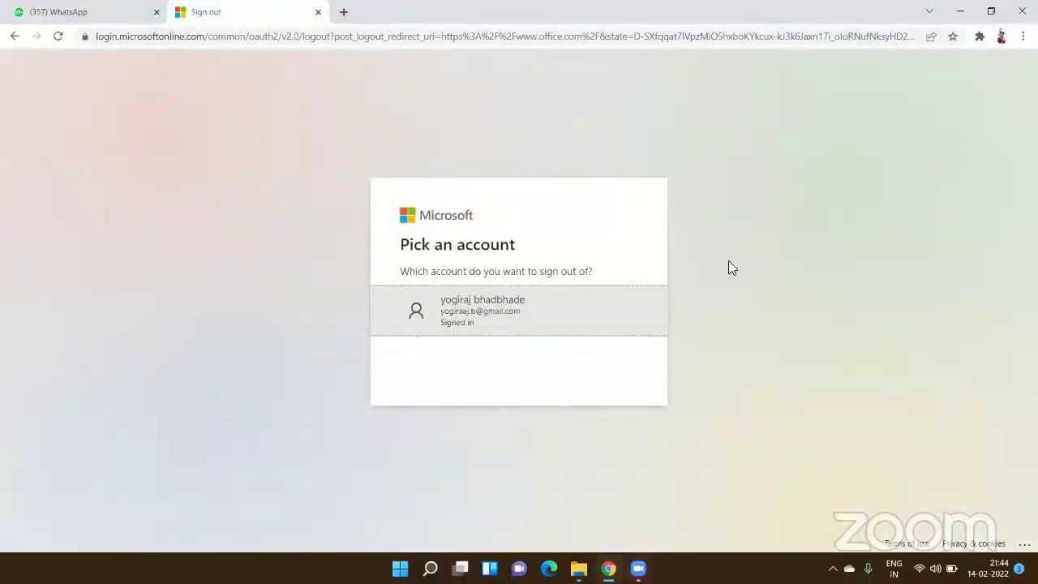
{"action": "right_click", "coordinate": [478, 297]}
{"action": "left_click", "coordinate": [708, 171]}
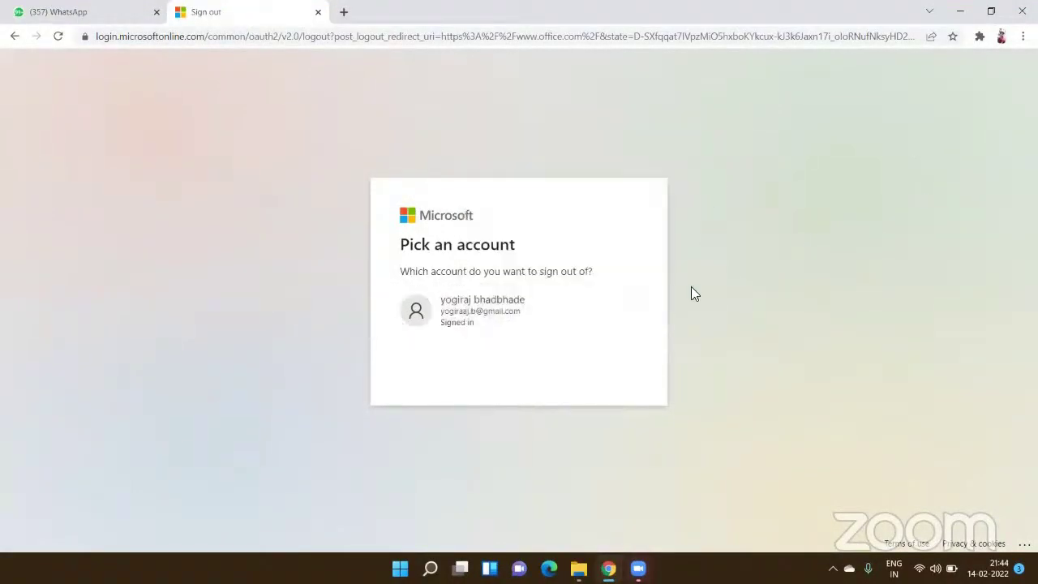
- Sign out of Chrome's Google profile and close the Microsoft sign-out tab
{"action": "left_click", "coordinate": [1000, 38]}
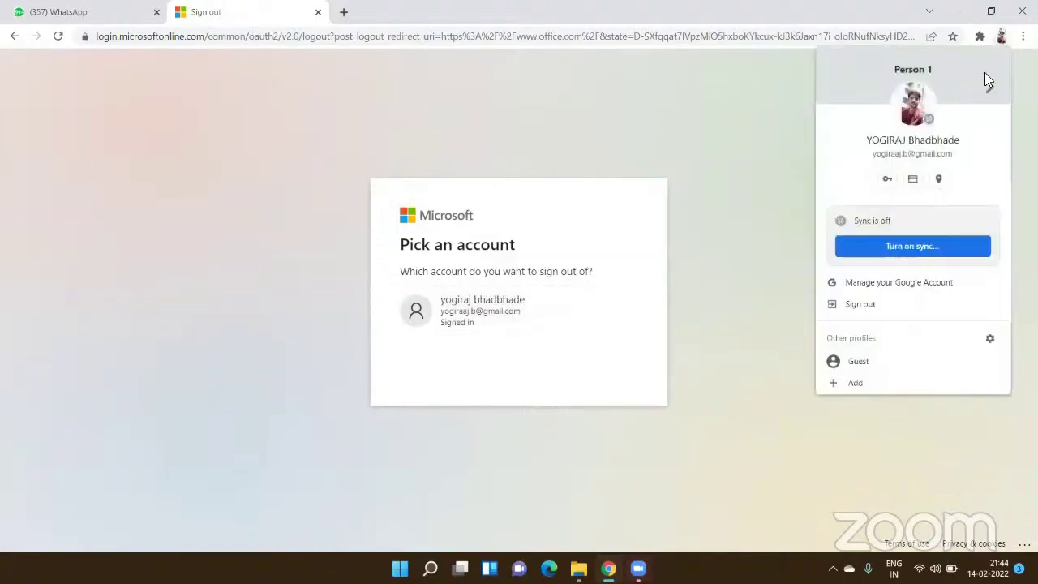
{"action": "left_click", "coordinate": [862, 304]}
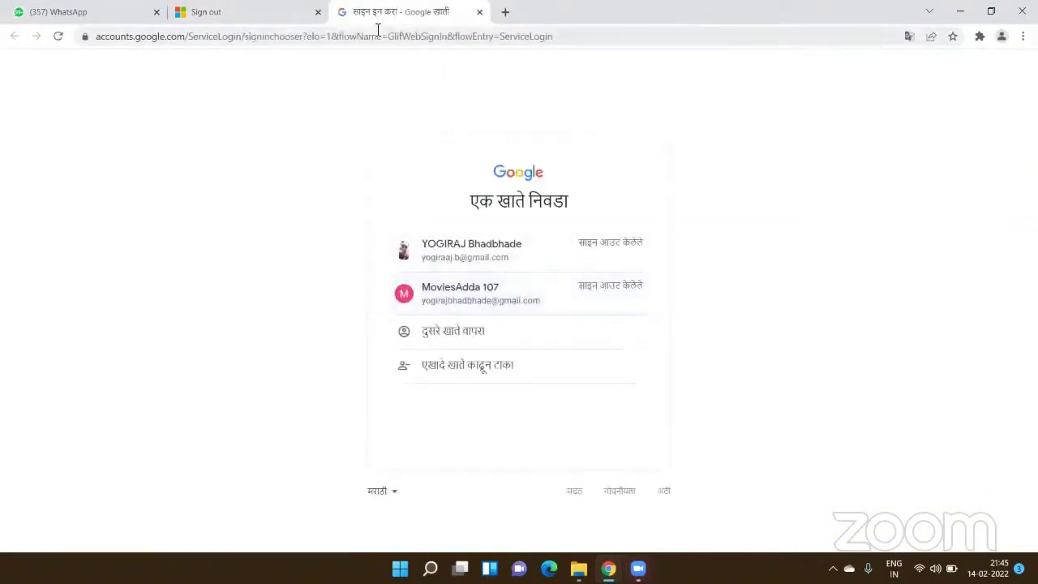
{"action": "key", "text": "ctrl+shift+Tab"}
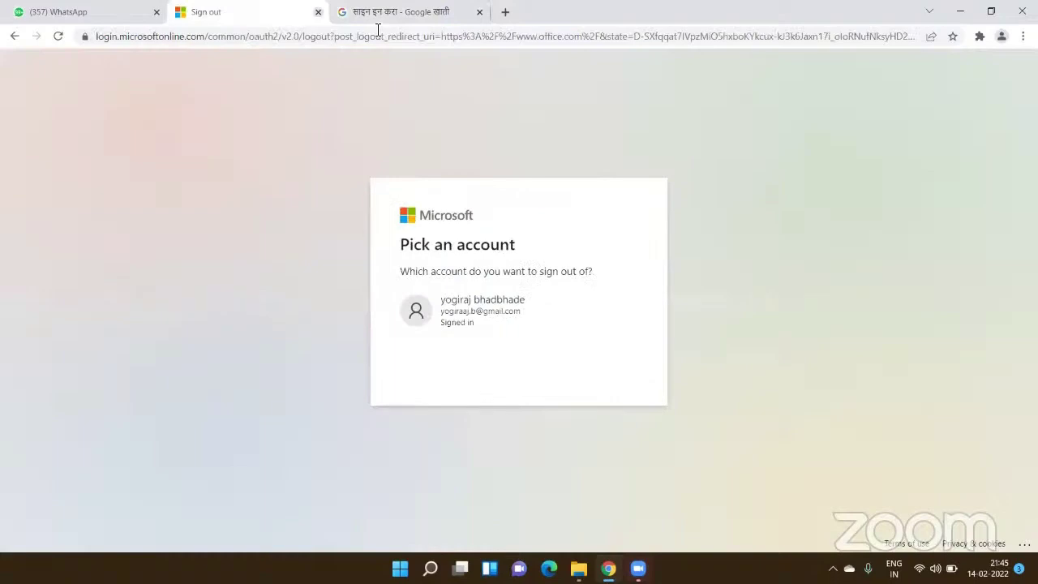
{"action": "key", "text": "ctrl+w"}
{"action": "key", "text": "ctrl+w"}
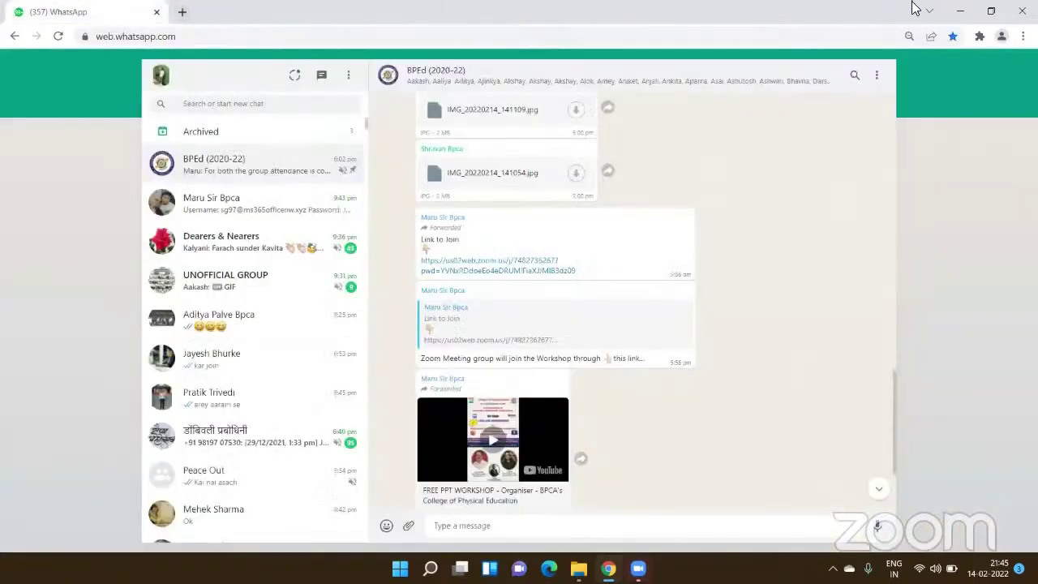
- Abandon a Windows search for 'power' and reopen Chrome with a fresh new tab
{"action": "left_click", "coordinate": [960, 11]}
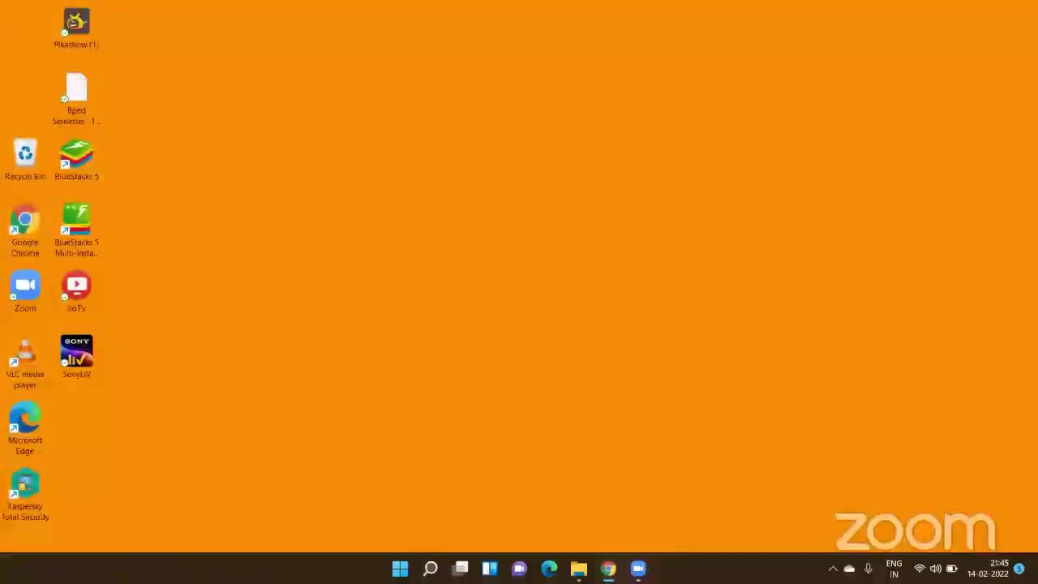
{"action": "left_click", "coordinate": [431, 568]}
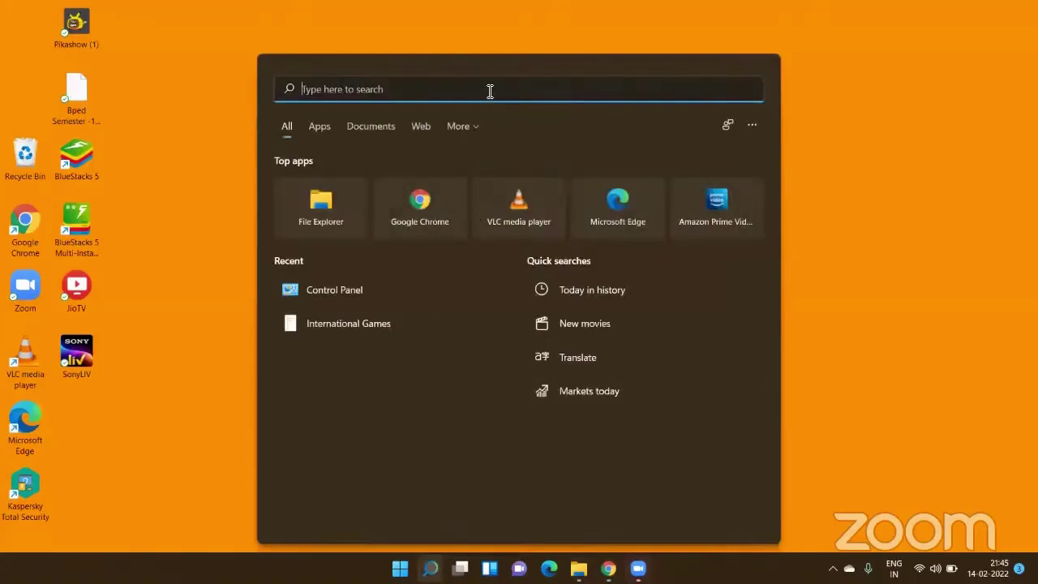
{"action": "type", "text": "power Automate"}
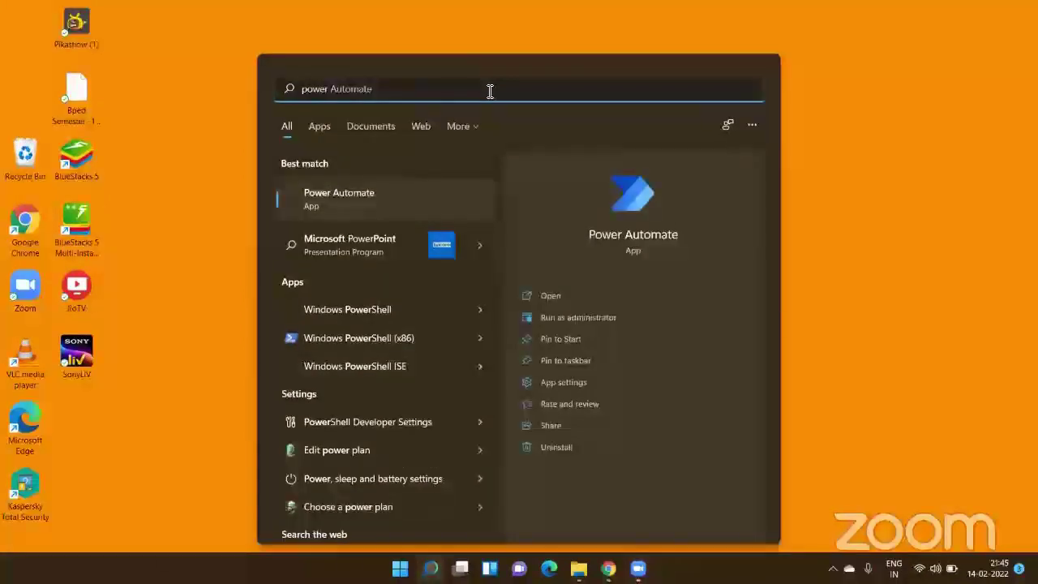
{"action": "key", "text": "BackSpace"}
{"action": "key", "text": "BackSpace"}
{"action": "key", "text": "BackSpace"}
{"action": "key", "text": "BackSpace"}
{"action": "key", "text": "BackSpace"}
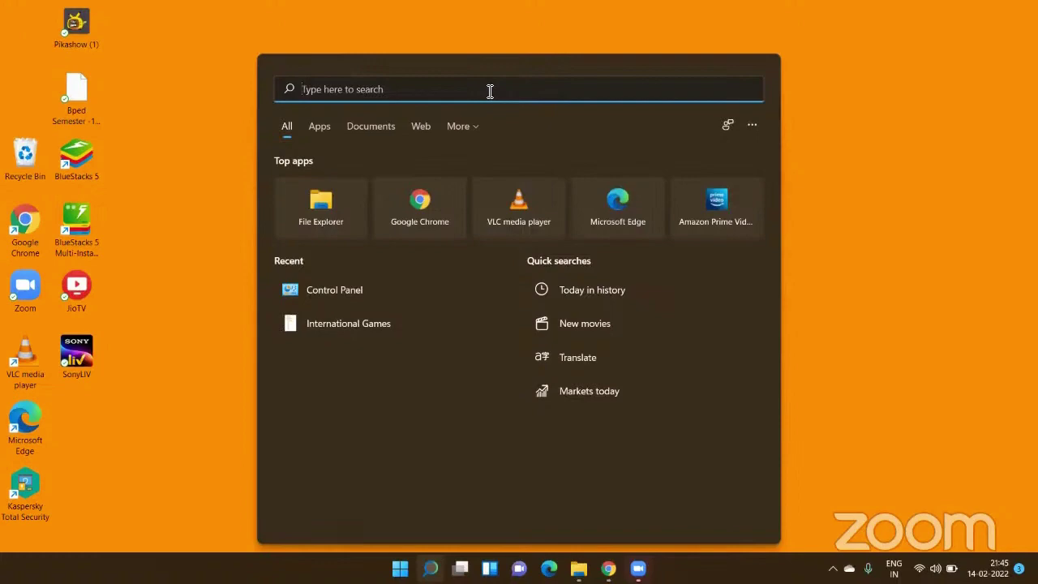
{"action": "left_click", "coordinate": [608, 568]}
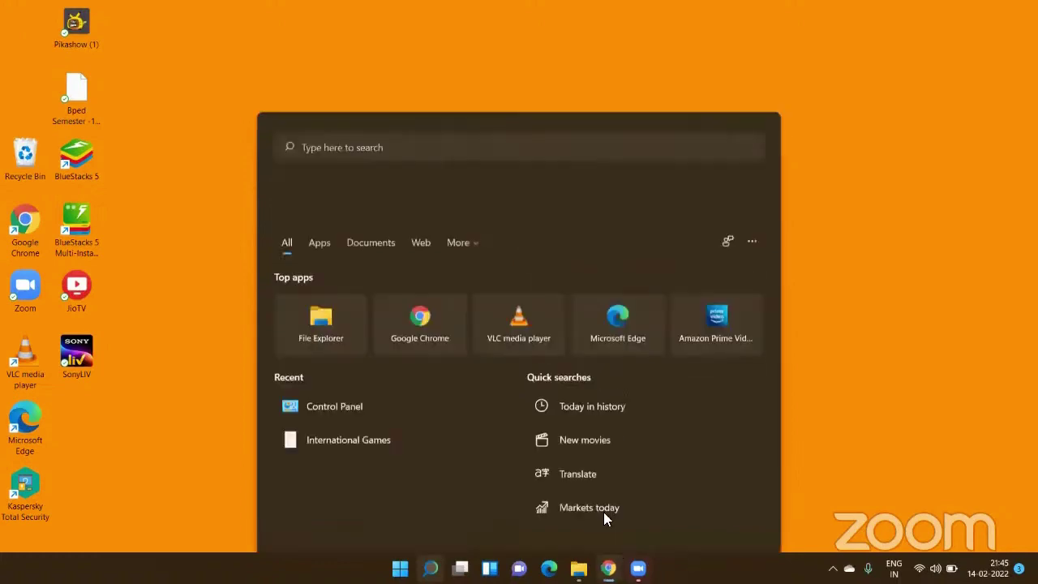
{"action": "left_click", "coordinate": [174, 12]}
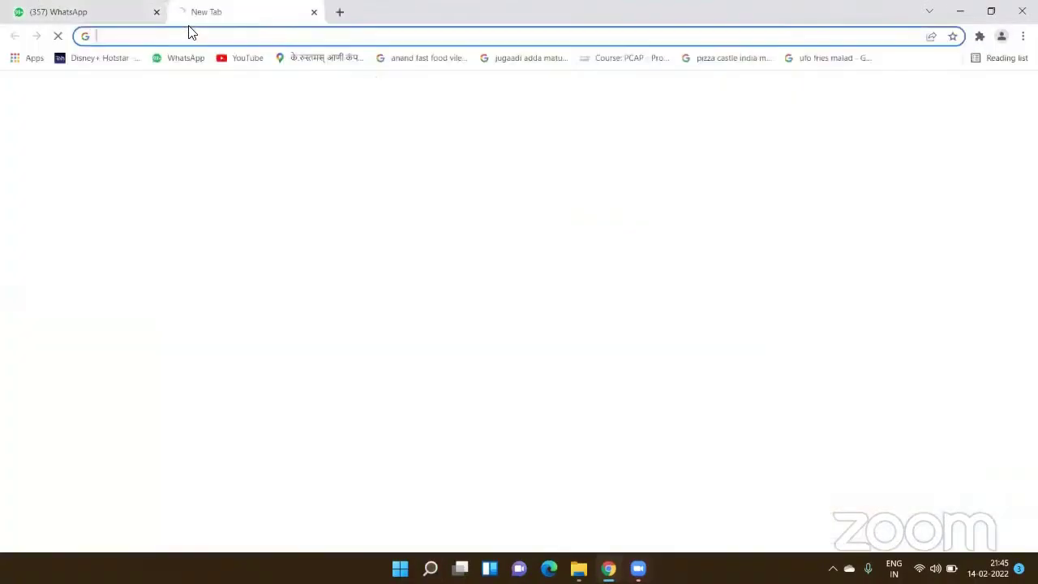
- Load office.com, sign in with the remembered account, then choose Sign out from the avatar
{"action": "left_click", "coordinate": [199, 36]}
{"action": "type", "text": "office.co"}
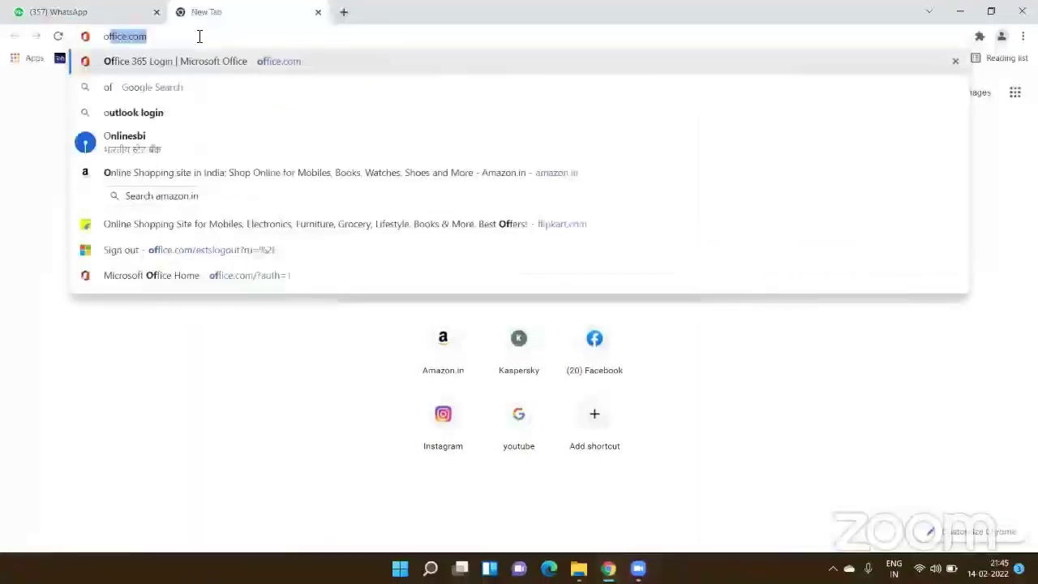
{"action": "type", "text": "m"}
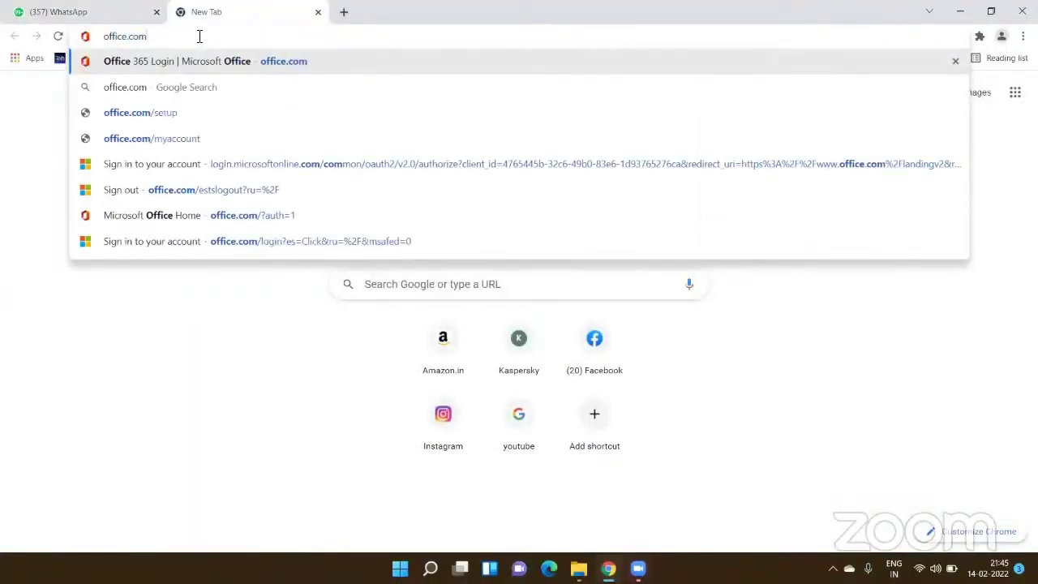
{"action": "key", "text": "Return"}
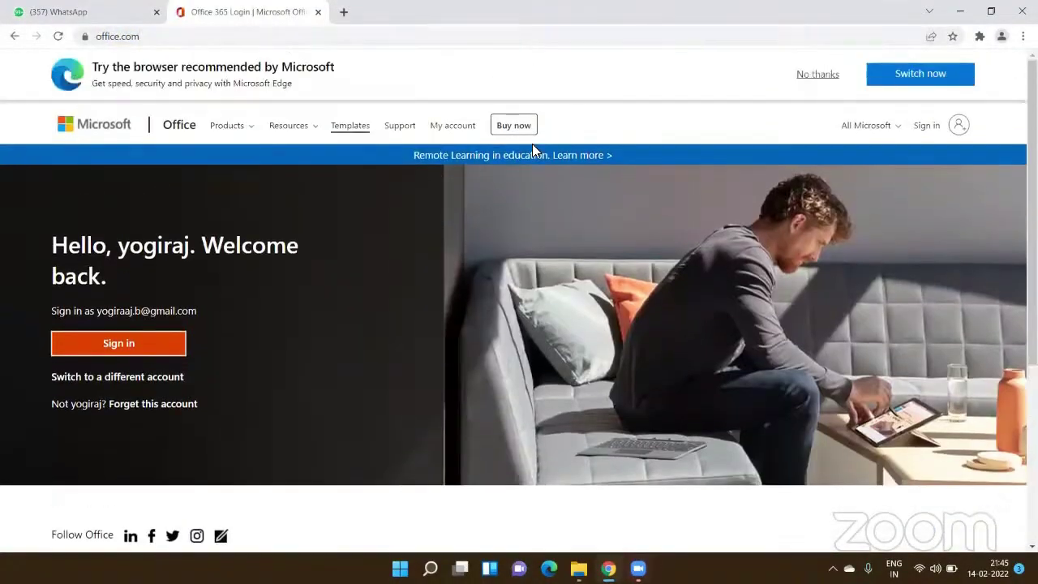
{"action": "left_click", "coordinate": [958, 127]}
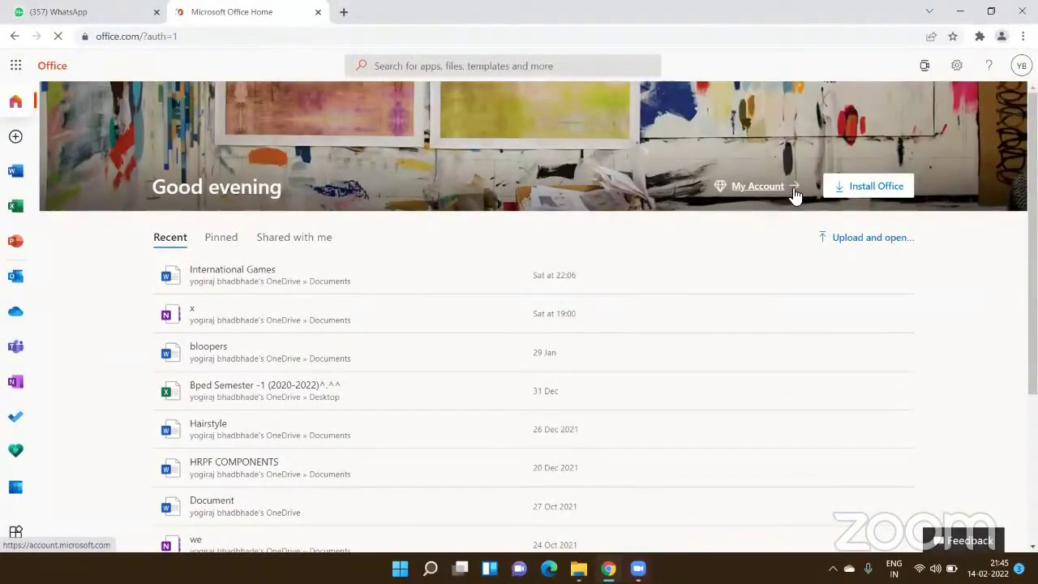
{"action": "left_click", "coordinate": [1021, 65]}
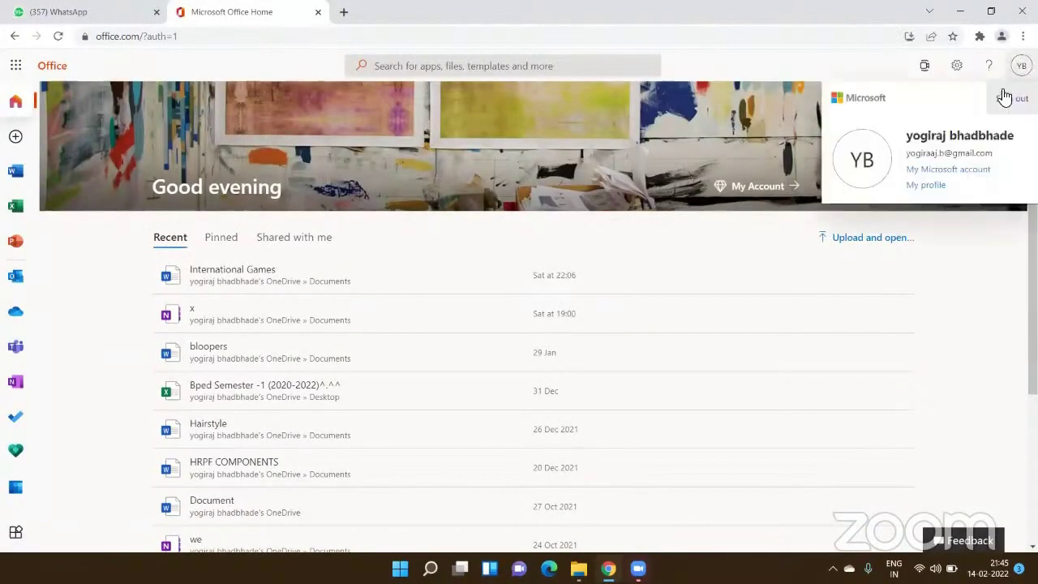
{"action": "left_click", "coordinate": [1010, 97]}
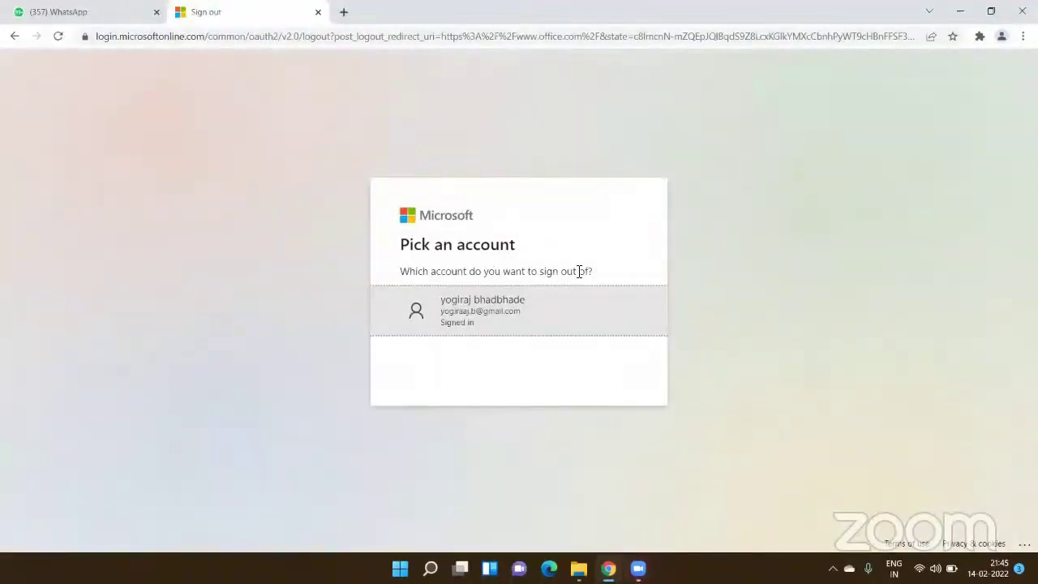
- Pick the listed account to complete sign-out, then open the Microsoft Sign in page
{"action": "left_click", "coordinate": [463, 327]}
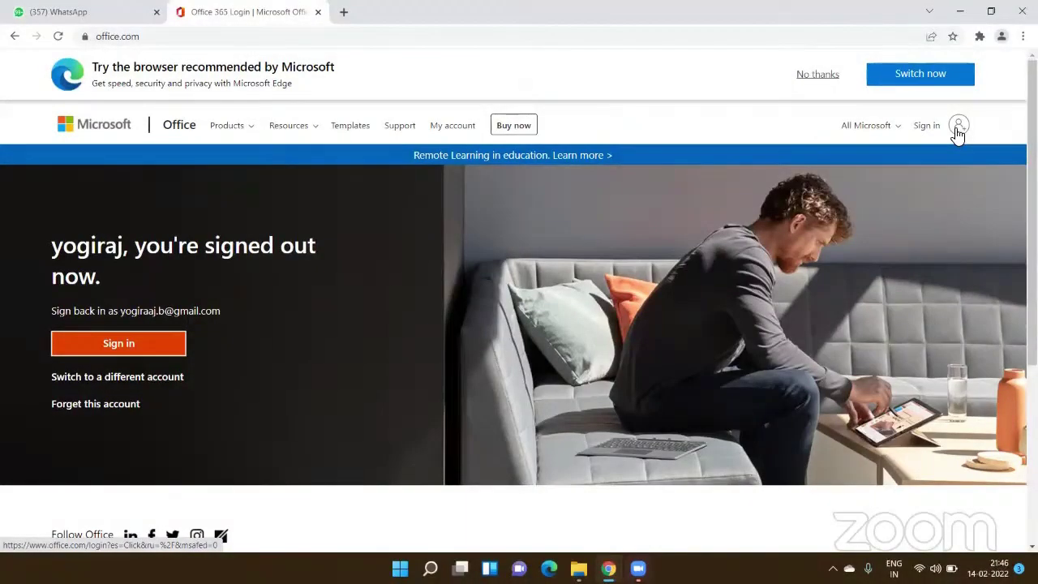
{"action": "left_click", "coordinate": [958, 130]}
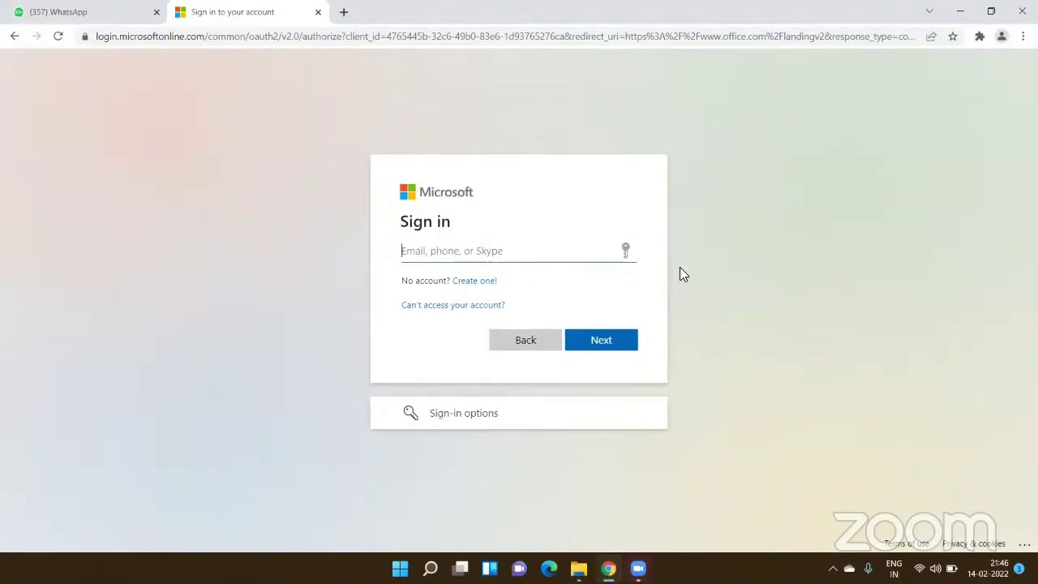
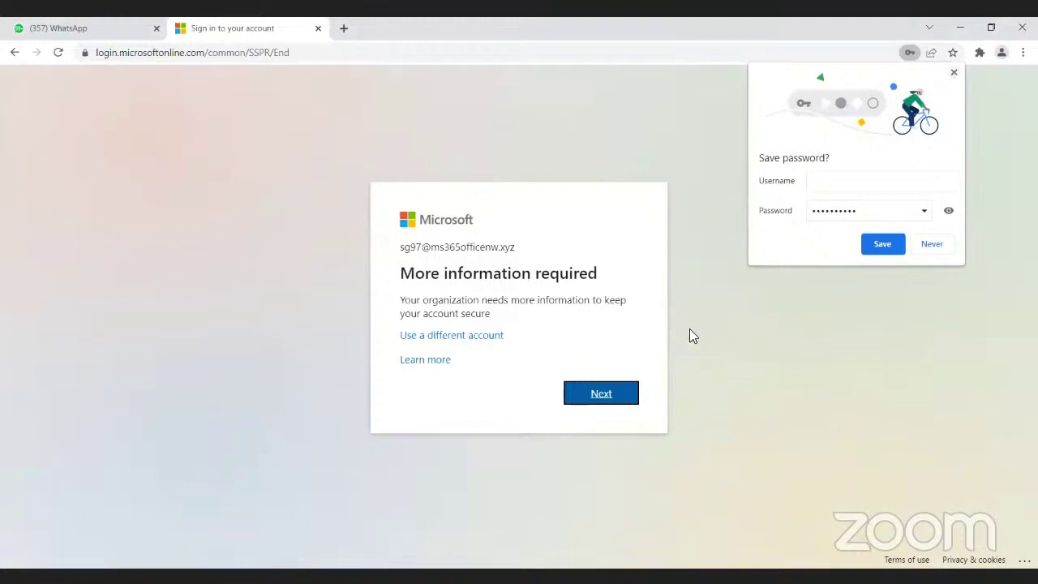
- Decline the browser's offer to save the password and continue past 'More information required'
{"action": "left_click", "coordinate": [617, 403]}
{"action": "left_click", "coordinate": [616, 403]}
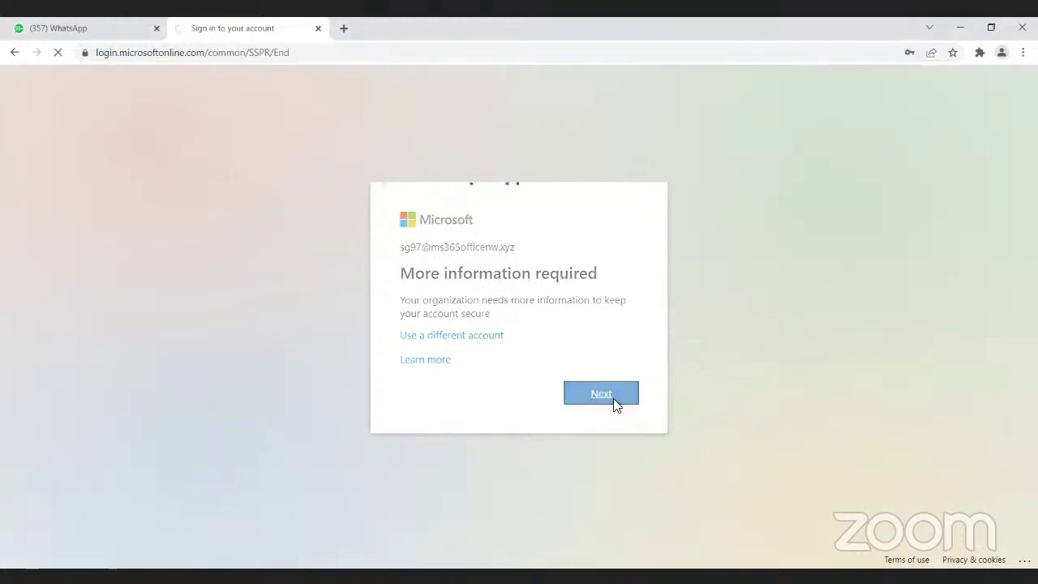
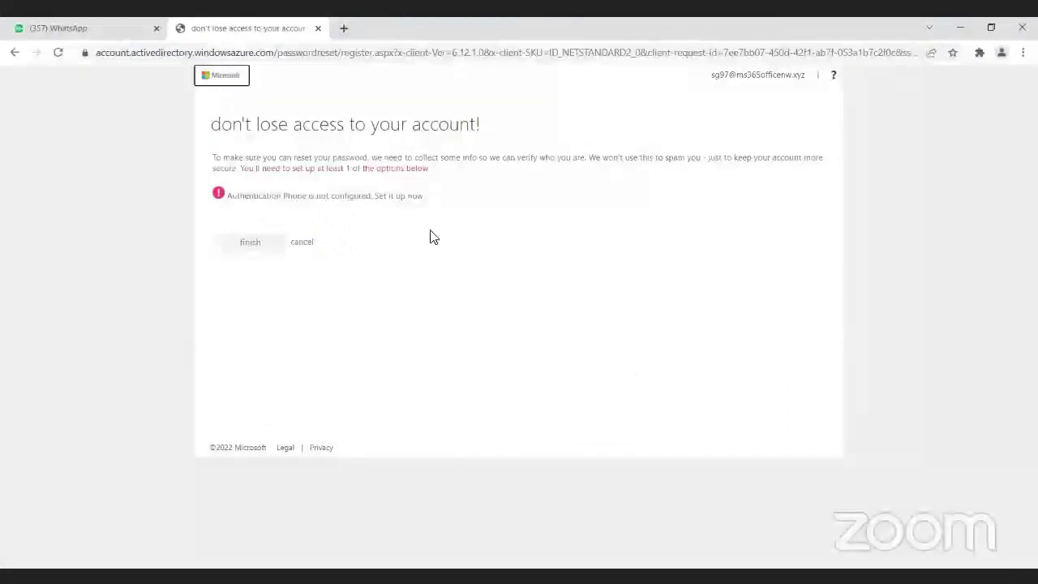
- Set up the authentication phone with India (+91) as the country and start entering the phone number
{"action": "left_click", "coordinate": [395, 197]}
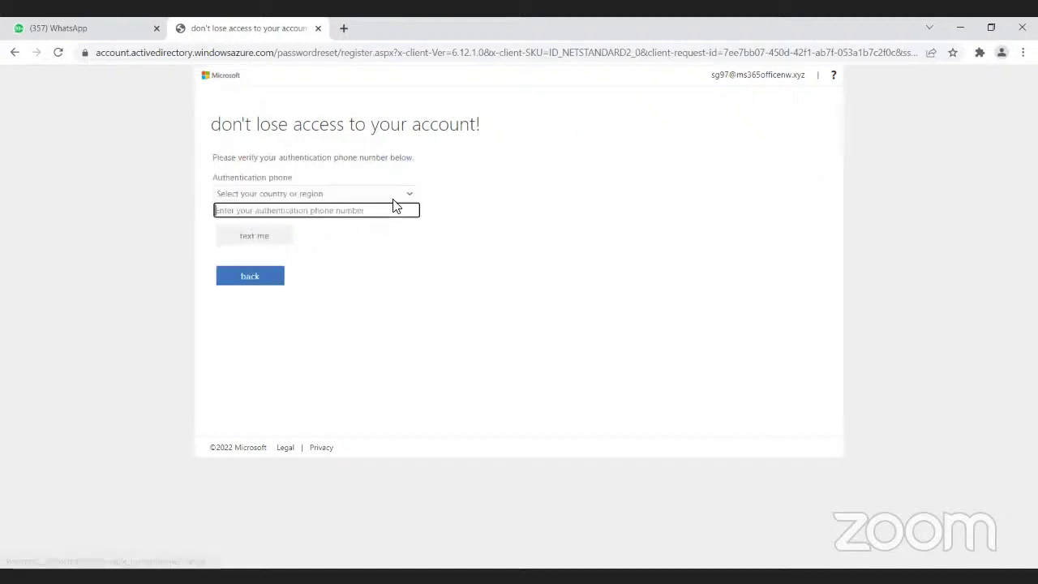
{"action": "left_click", "coordinate": [300, 195]}
{"action": "scroll", "coordinate": [278, 305], "scroll_direction": "down", "scroll_amount": 15}
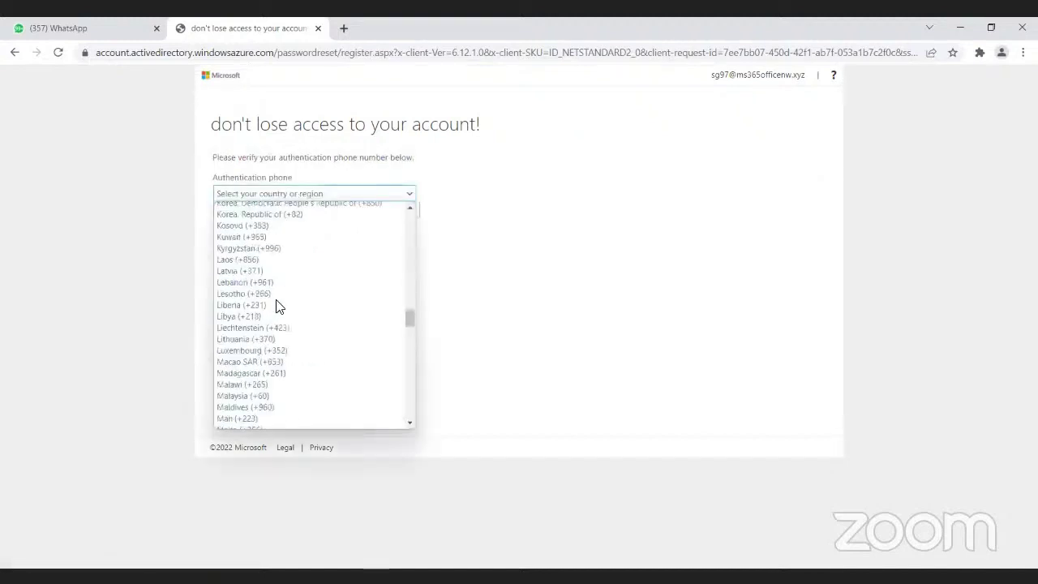
{"action": "scroll", "coordinate": [278, 305], "scroll_direction": "down", "scroll_amount": 4}
{"action": "scroll", "coordinate": [278, 305], "scroll_direction": "up", "scroll_amount": 10}
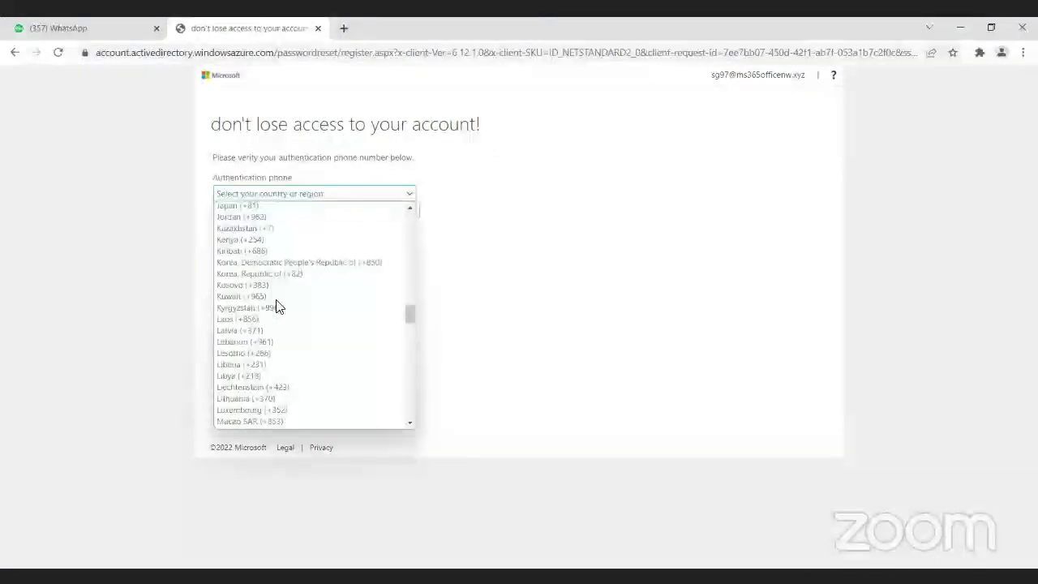
{"action": "scroll", "coordinate": [278, 305], "scroll_direction": "down", "scroll_amount": 6}
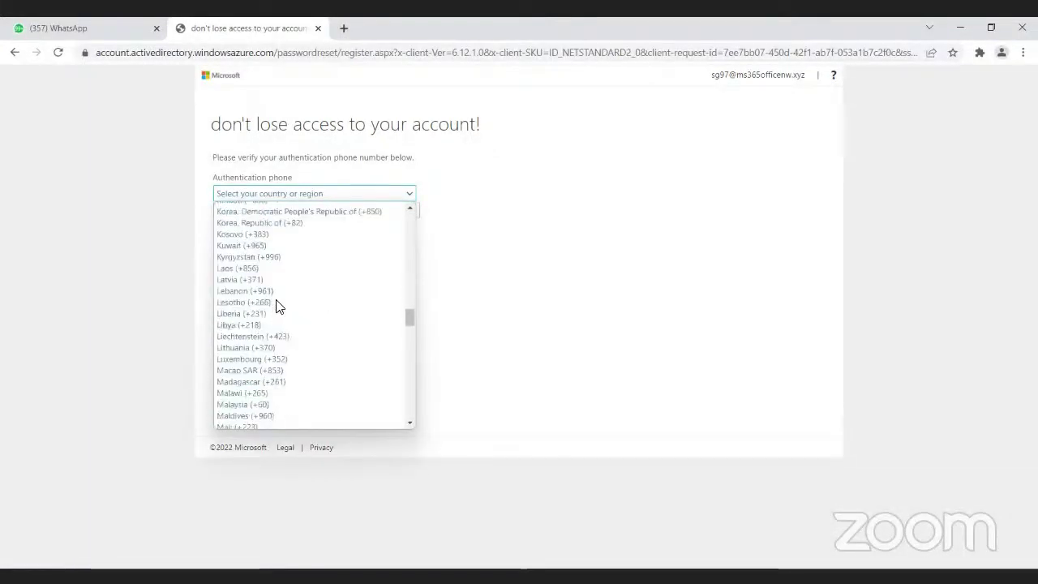
{"action": "scroll", "coordinate": [278, 305], "scroll_direction": "up", "scroll_amount": 5}
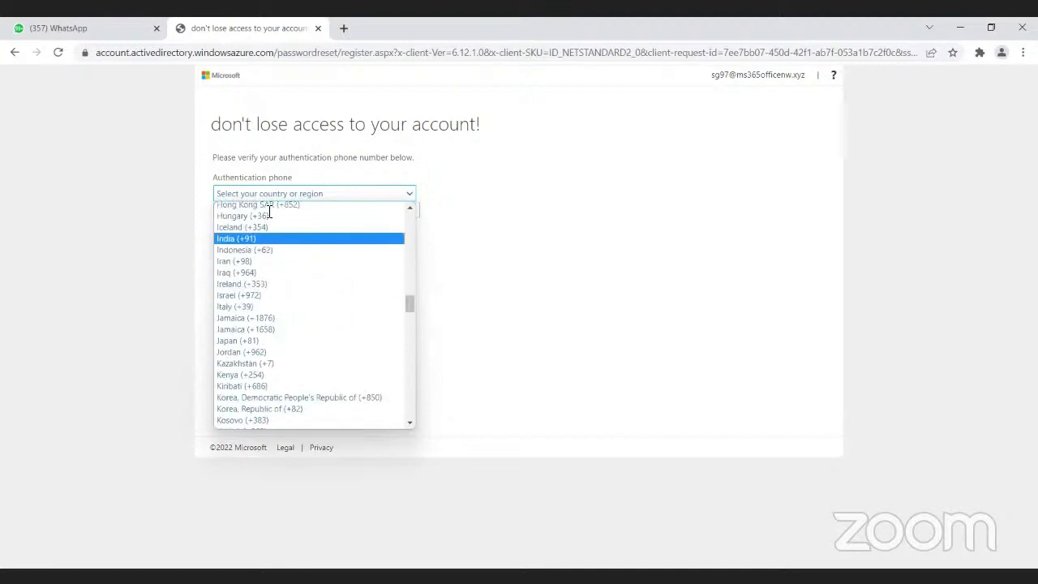
{"action": "left_click", "coordinate": [262, 242]}
{"action": "left_click", "coordinate": [269, 211]}
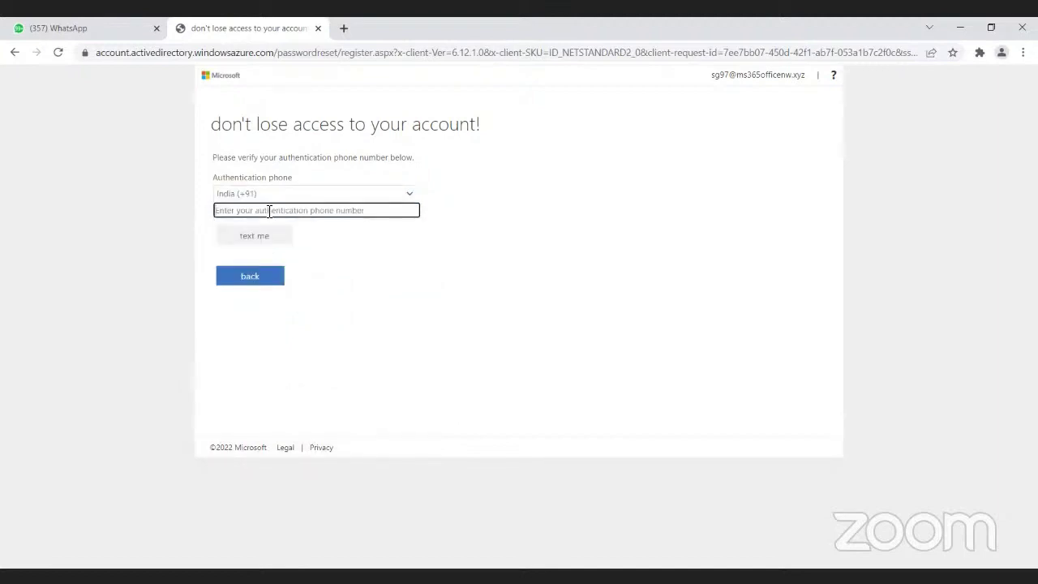
{"action": "type", "text": "9806209"}
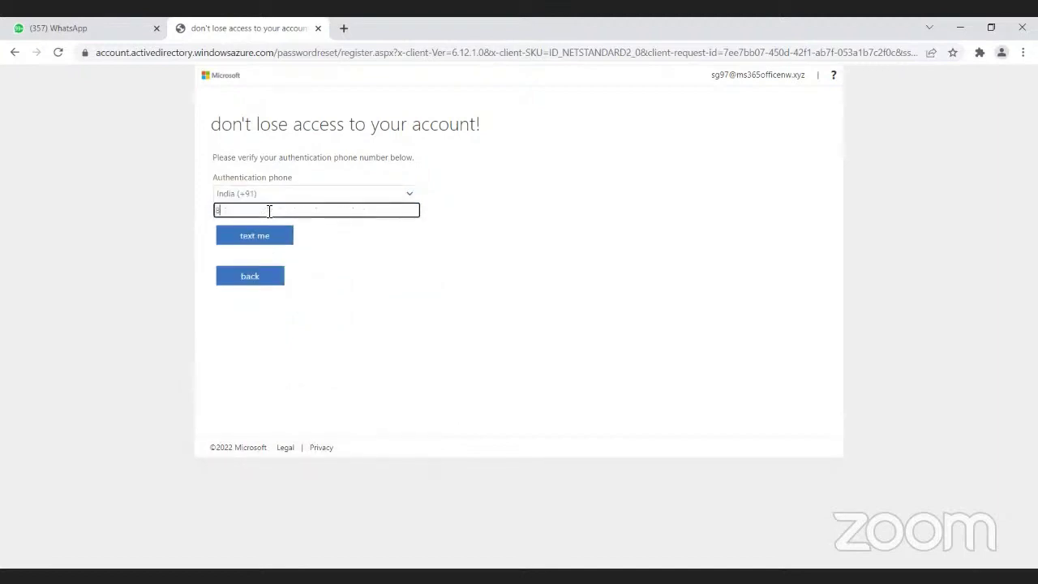
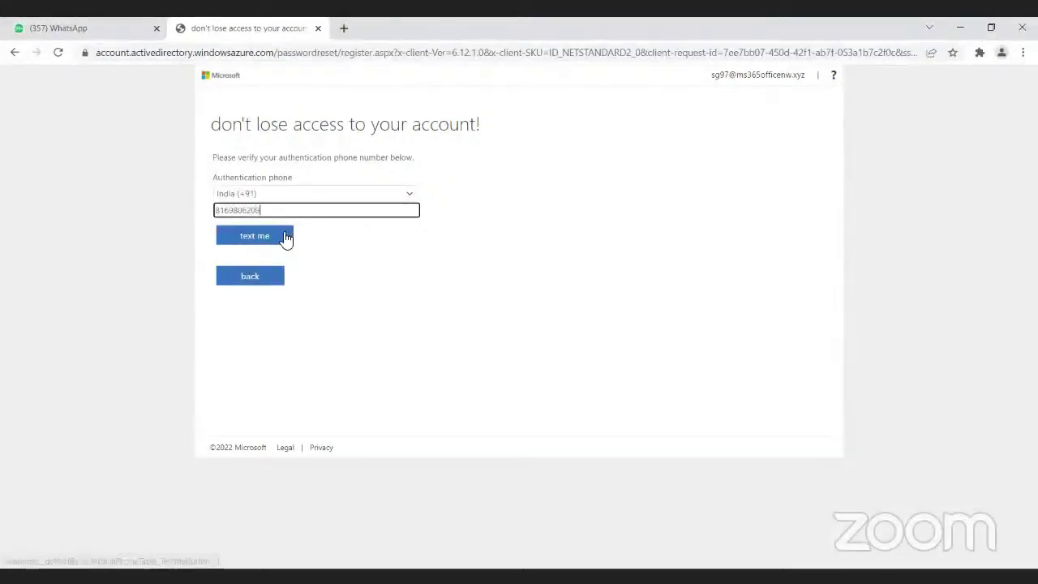
- Send a verification text to the entered India (+91) authentication phone number
{"action": "left_click", "coordinate": [285, 237]}
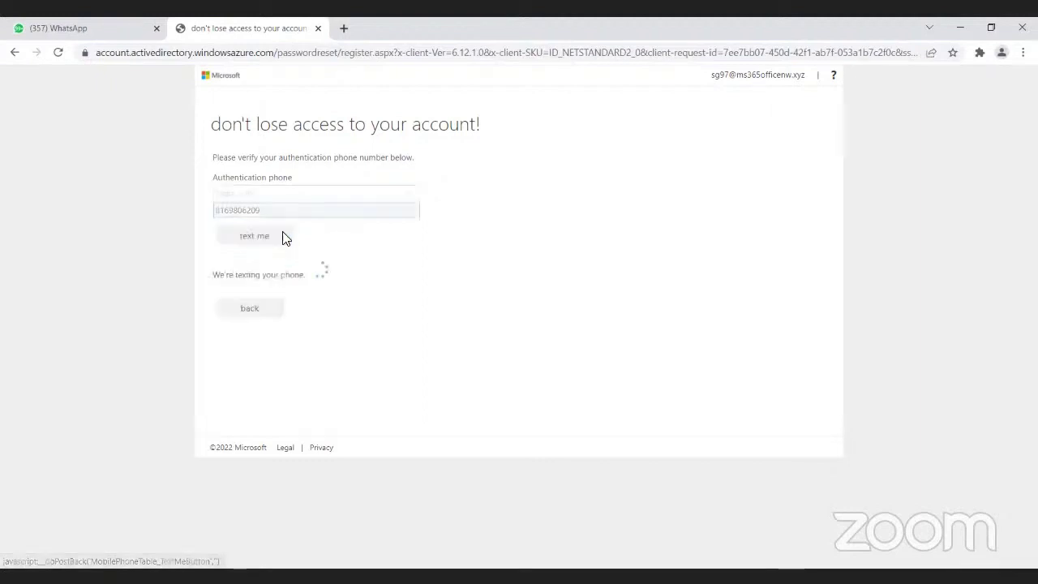
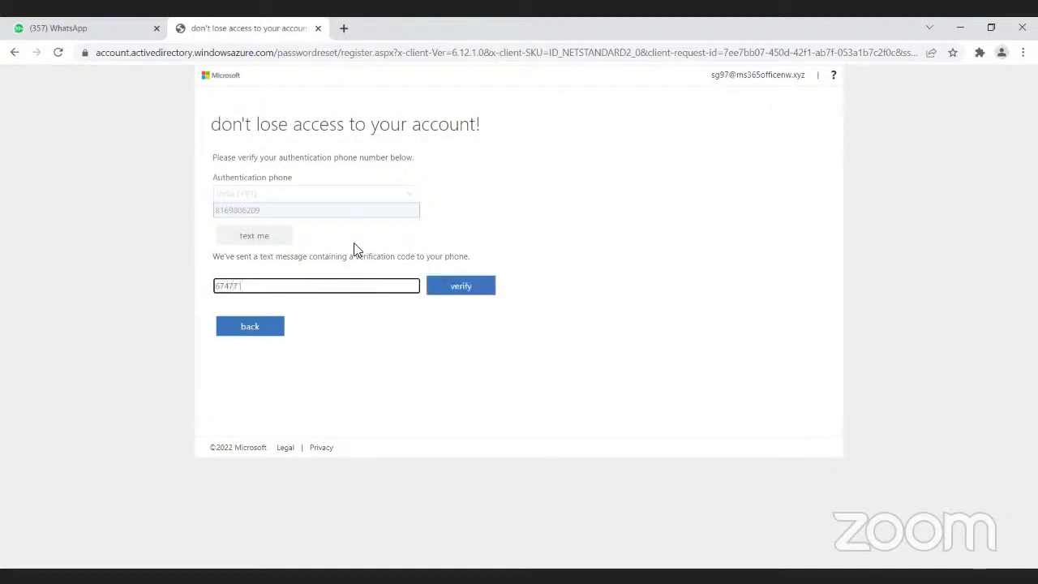
- Verify the authentication phone with the texted SMS code and finish the security info registration
{"action": "left_click", "coordinate": [482, 294]}
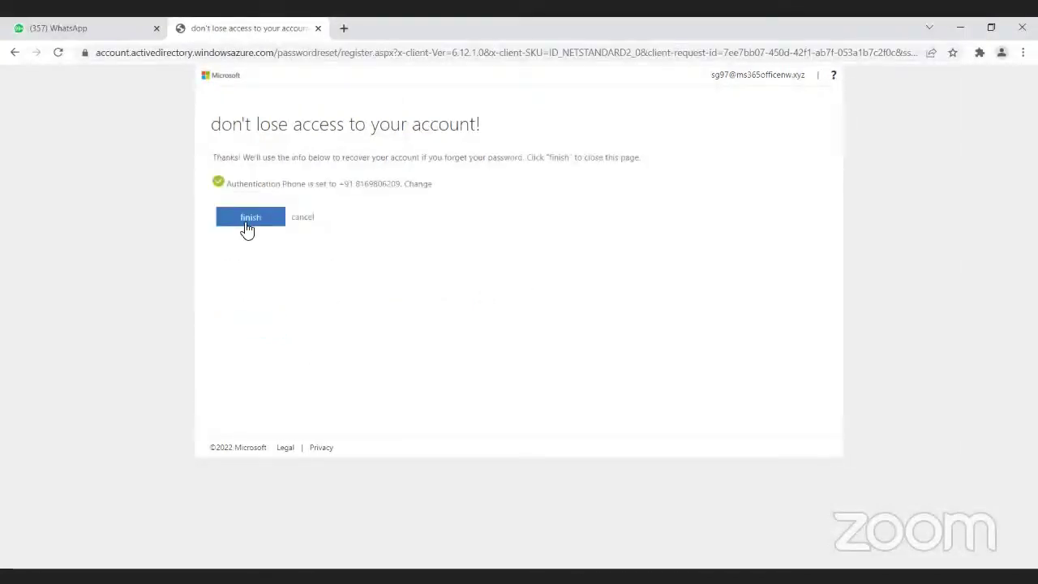
{"action": "left_click", "coordinate": [247, 230]}
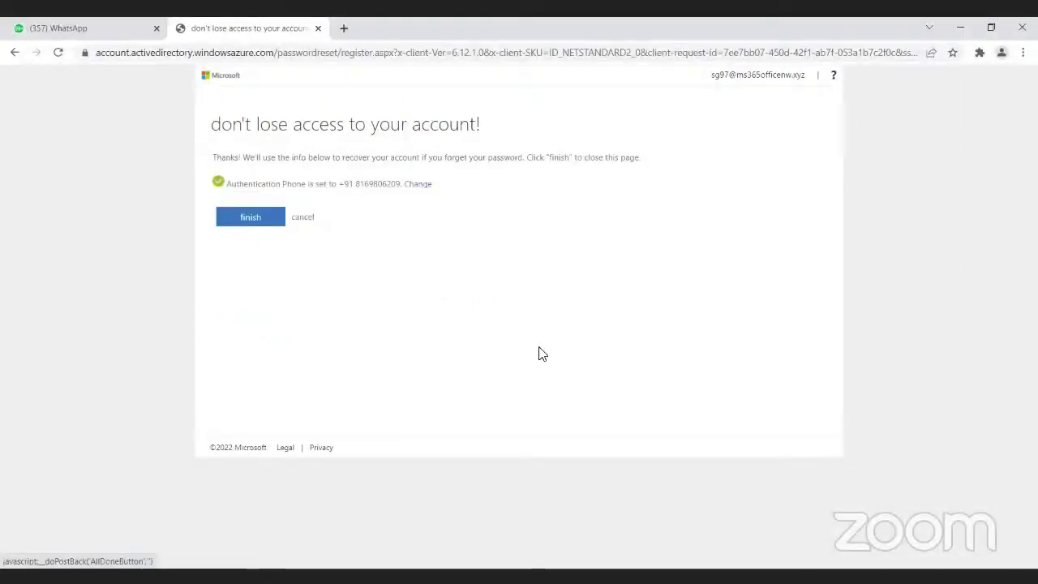
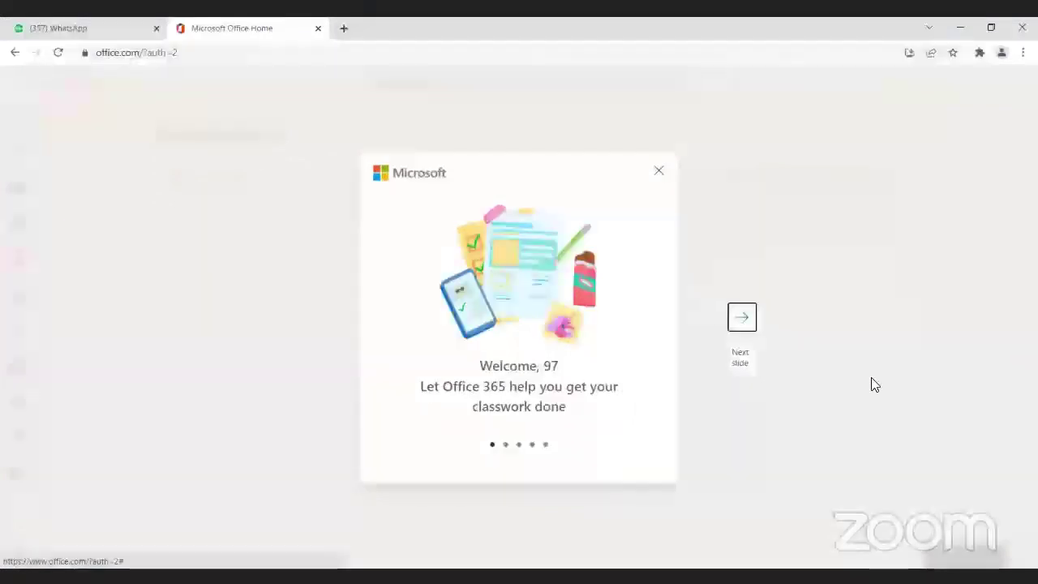
- Close the welcome slideshow to reveal the Office 365 home page
{"action": "left_click", "coordinate": [656, 172]}
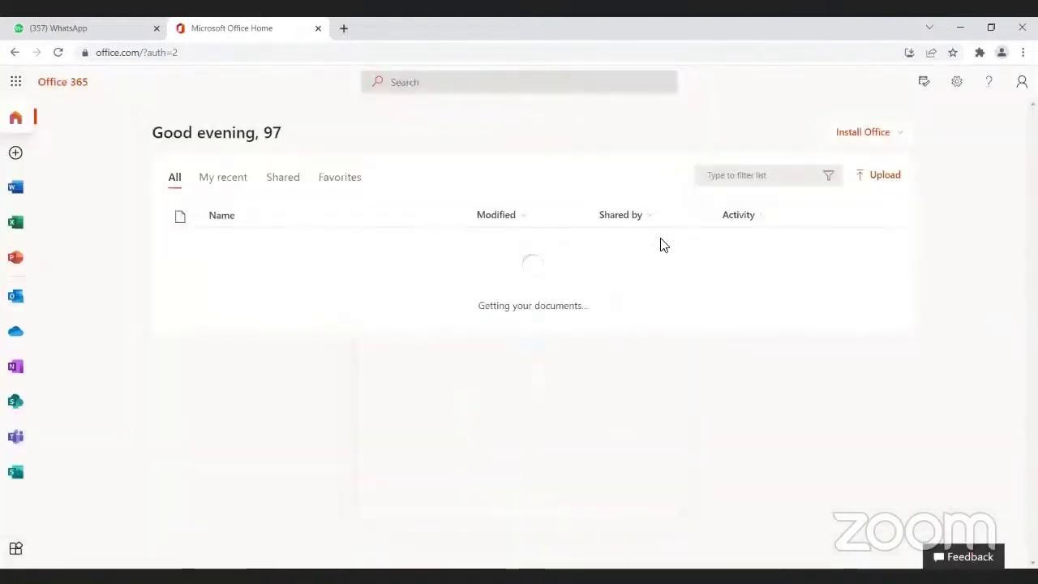
- Download the Office 365 apps installer via Install Office and run OfficeSetup.exe
{"action": "left_click", "coordinate": [898, 135]}
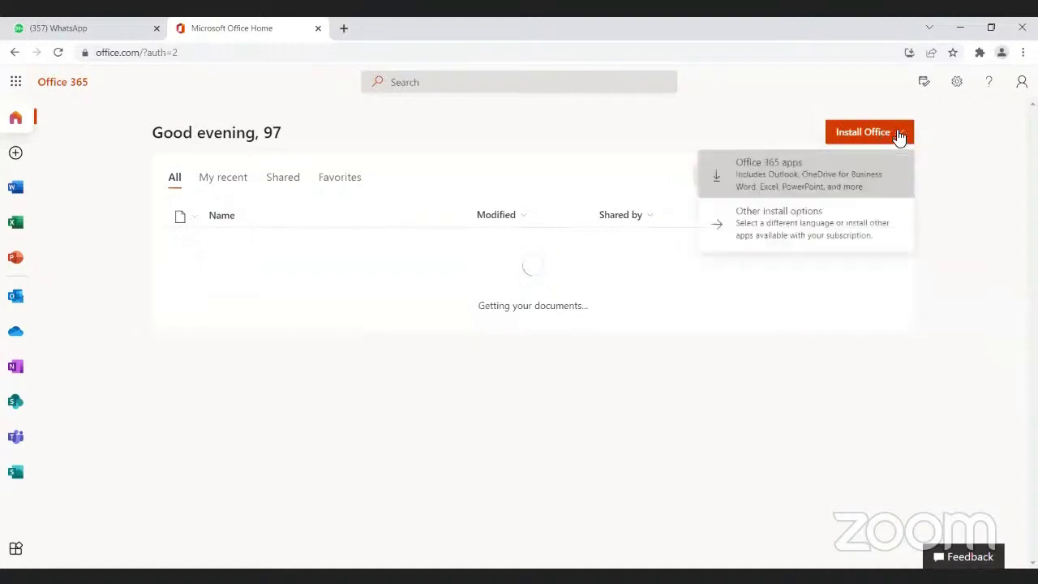
{"action": "left_click", "coordinate": [744, 187]}
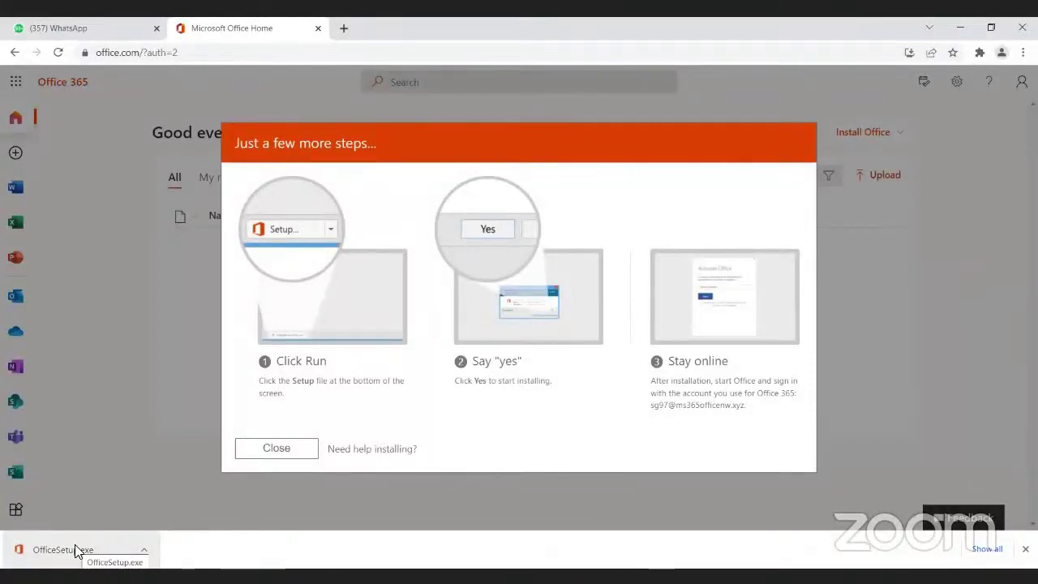
{"action": "left_click", "coordinate": [75, 548]}
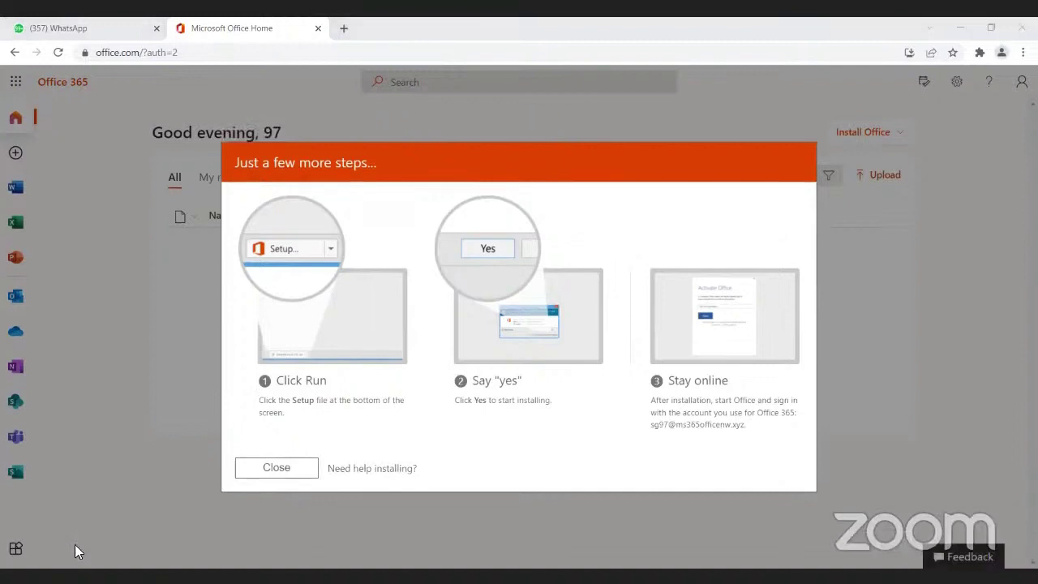
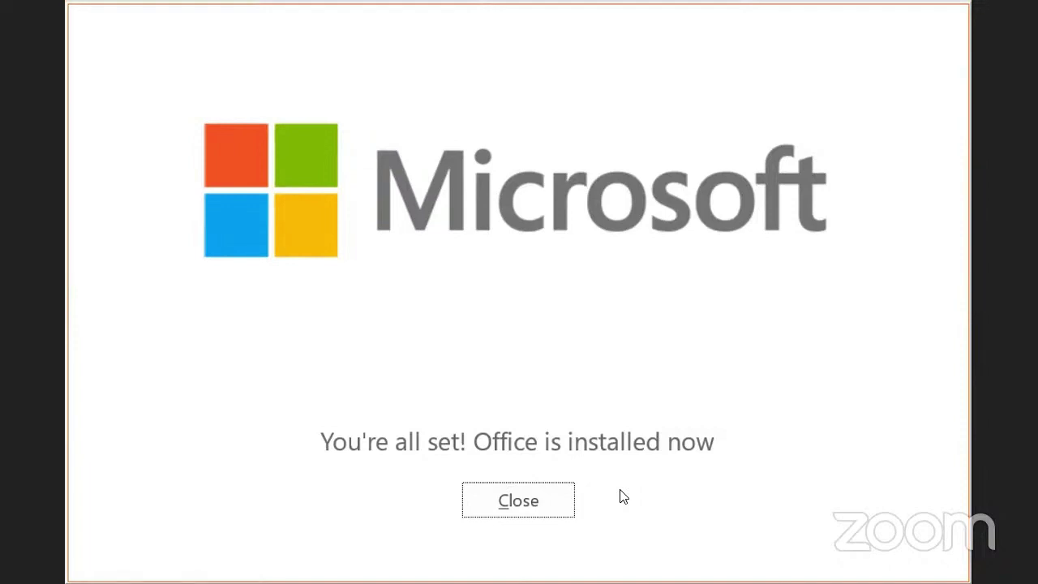
- Close the finished Office installer and minimise Chrome to reveal the desktop
{"action": "left_click", "coordinate": [500, 513]}
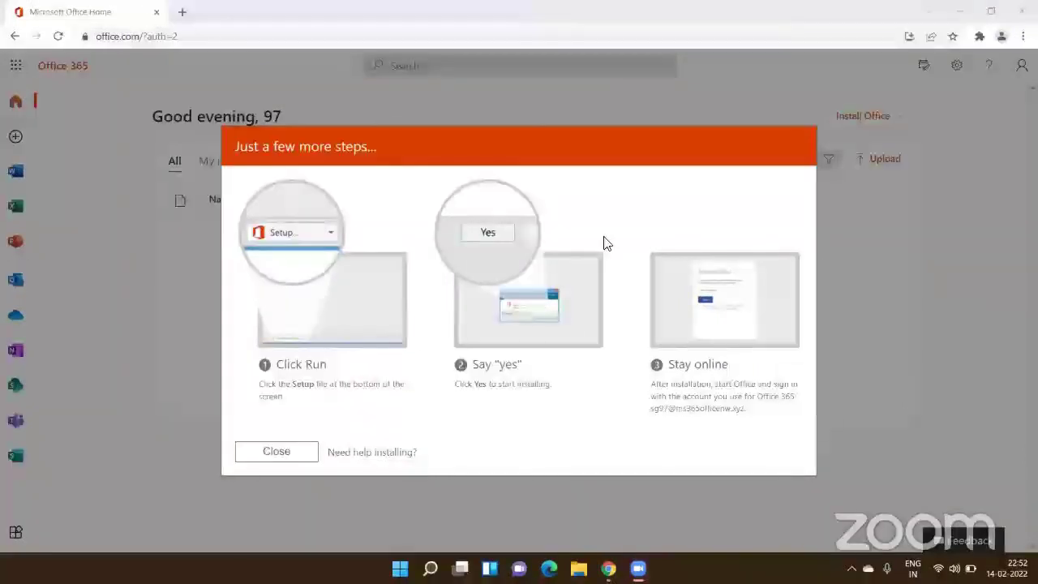
{"action": "left_click", "coordinate": [960, 11]}
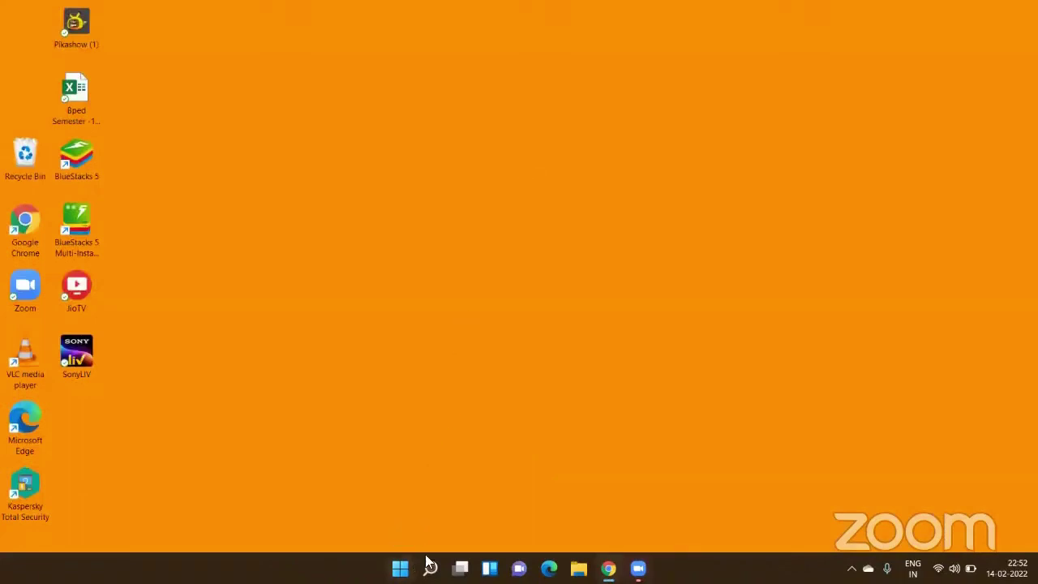
- Launch PowerPoint from its pinned tile in the Windows Start menu
{"action": "key", "text": "super"}
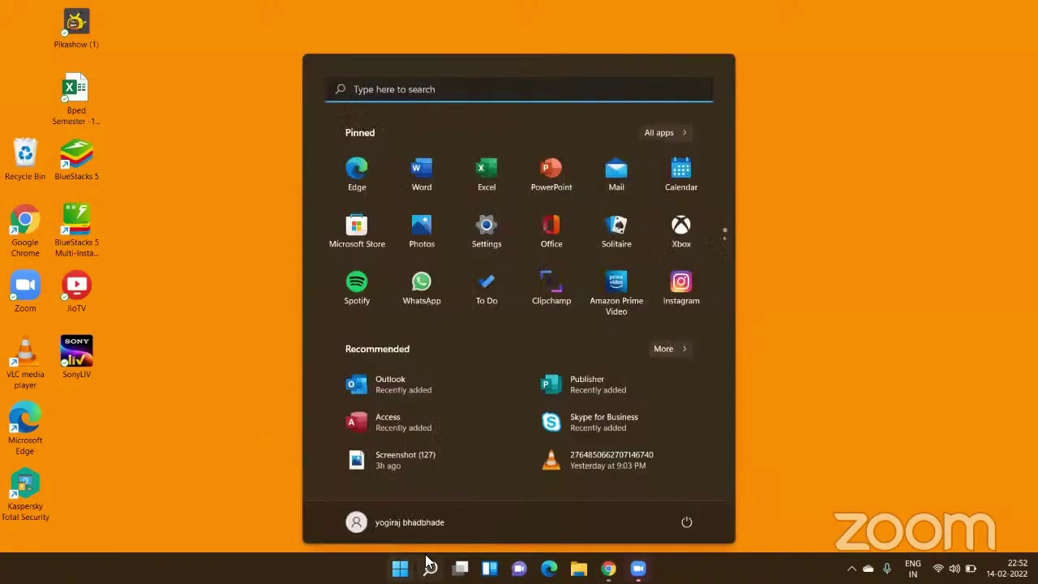
{"action": "left_click", "coordinate": [296, 343]}
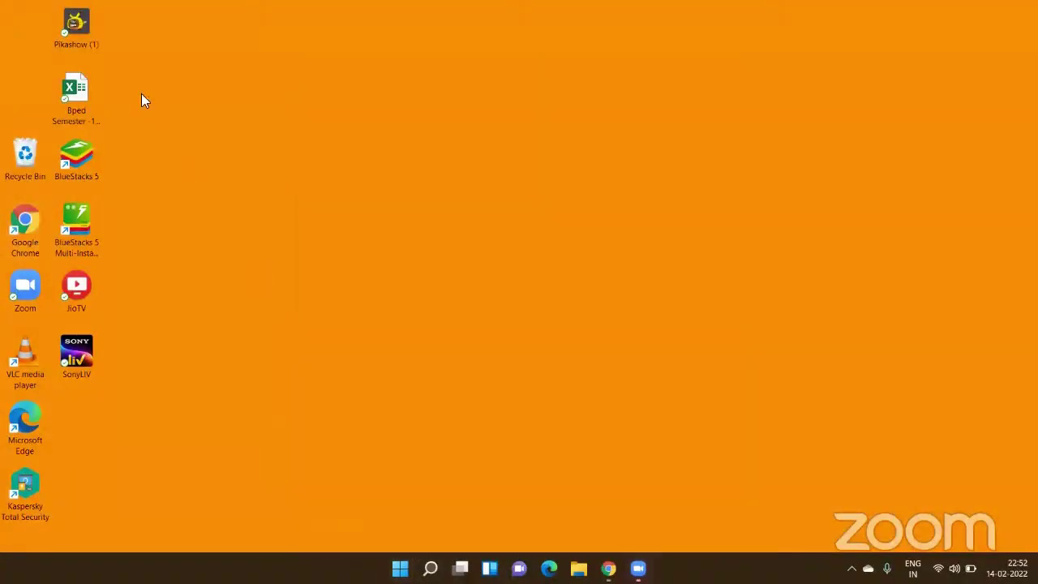
{"action": "key", "text": "super"}
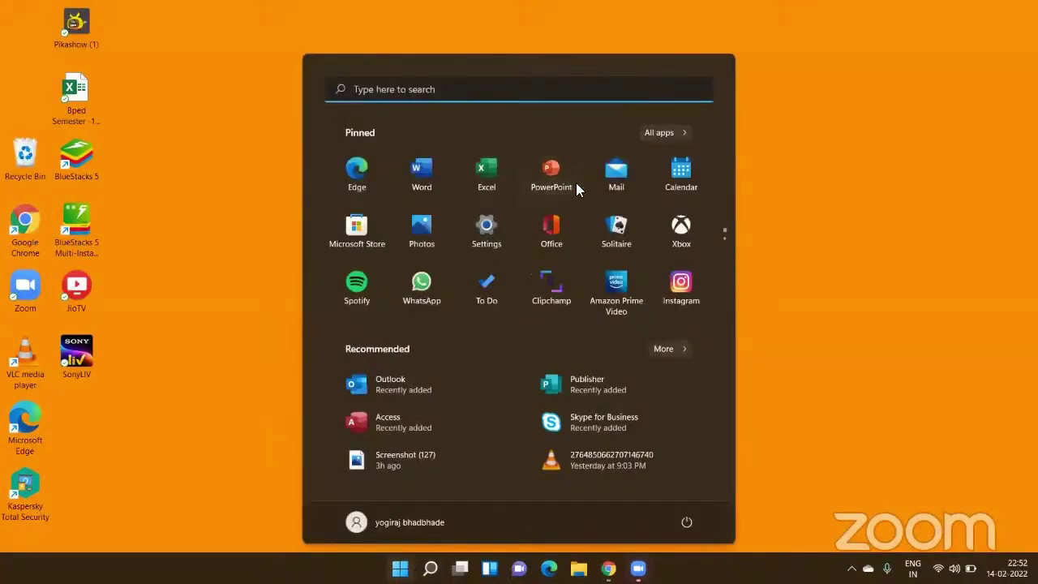
{"action": "left_click", "coordinate": [772, 280]}
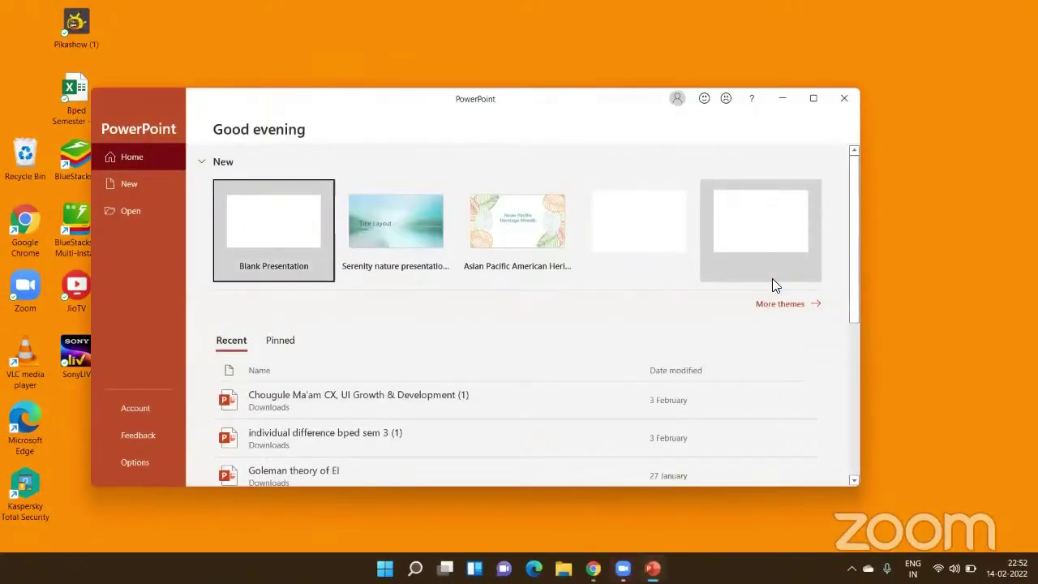
- Maximise PowerPoint, sign out and confirm removing the account, then dismiss the You've got Office prompt
{"action": "left_click", "coordinate": [813, 99]}
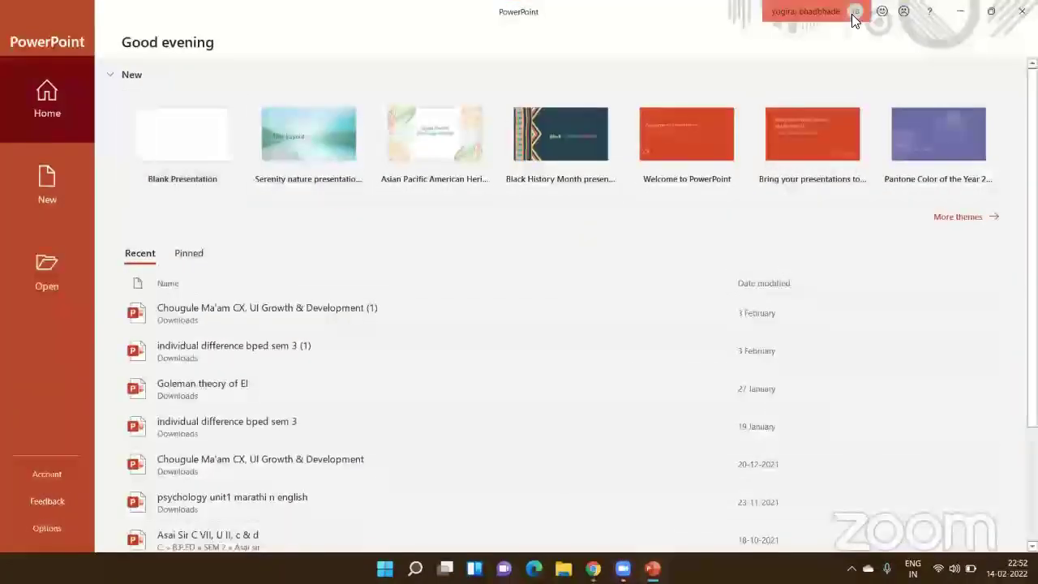
{"action": "left_click", "coordinate": [855, 13]}
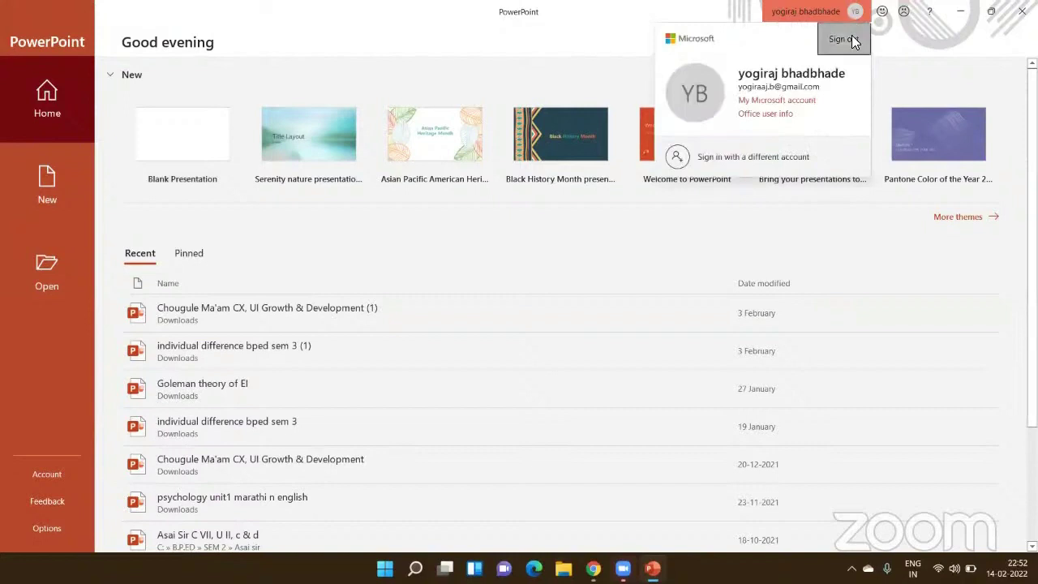
{"action": "left_click", "coordinate": [850, 38]}
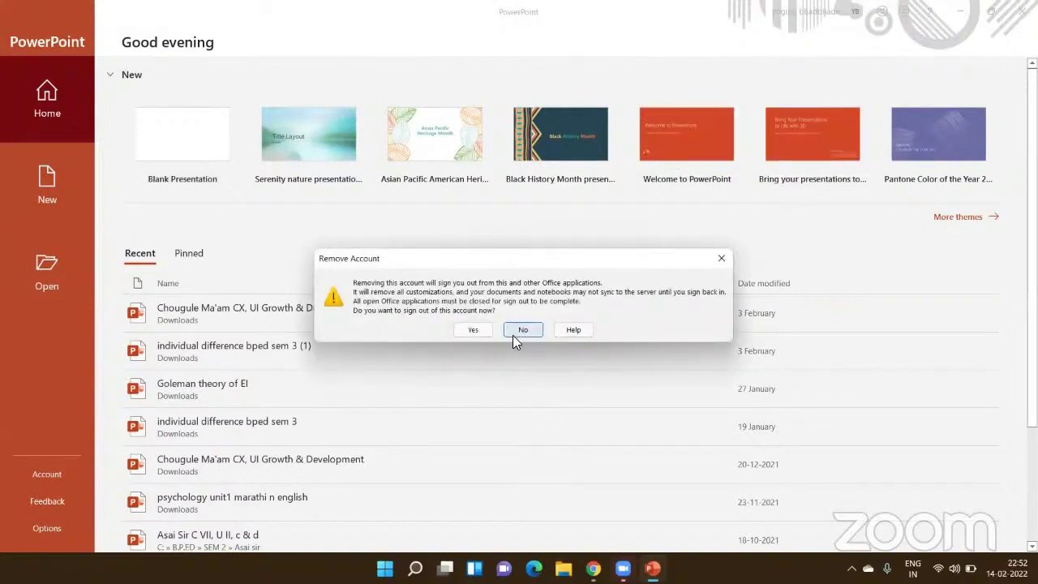
{"action": "left_click", "coordinate": [513, 335]}
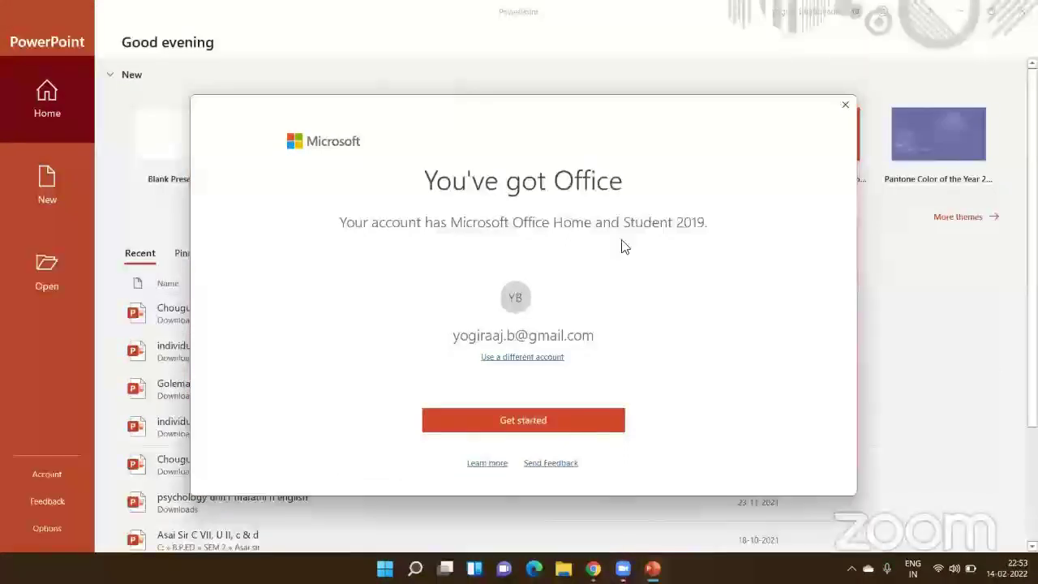
{"action": "left_click", "coordinate": [845, 106]}
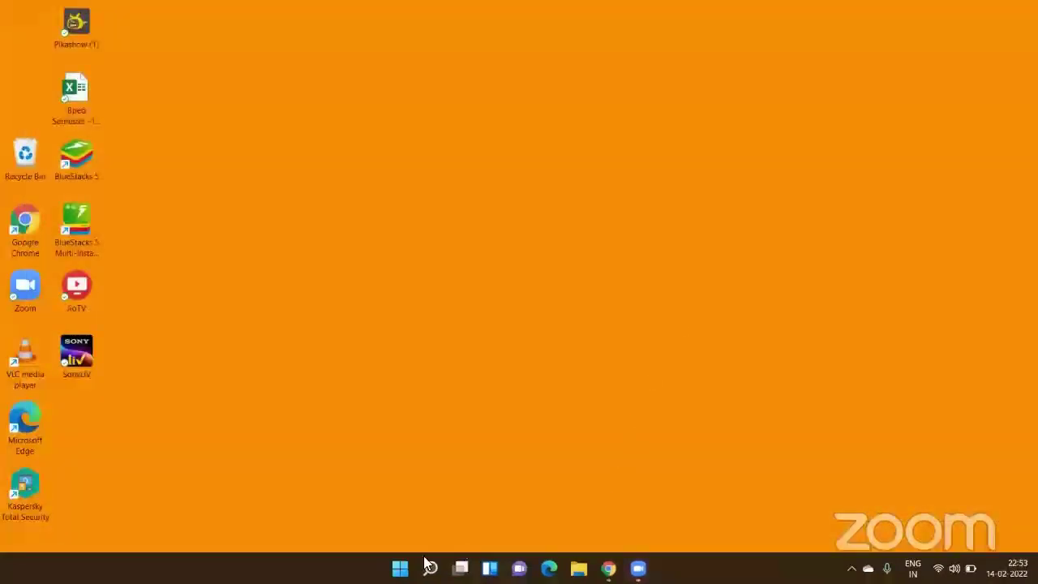
- Launch PowerPoint from Start and dismiss the license agreement prompt
{"action": "key", "text": "super"}
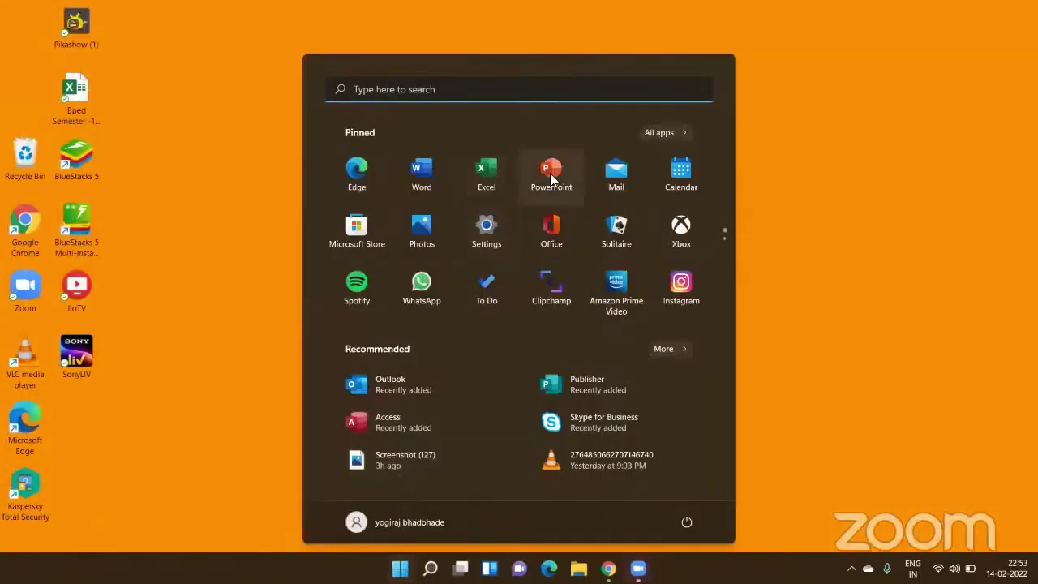
{"action": "left_click", "coordinate": [551, 172]}
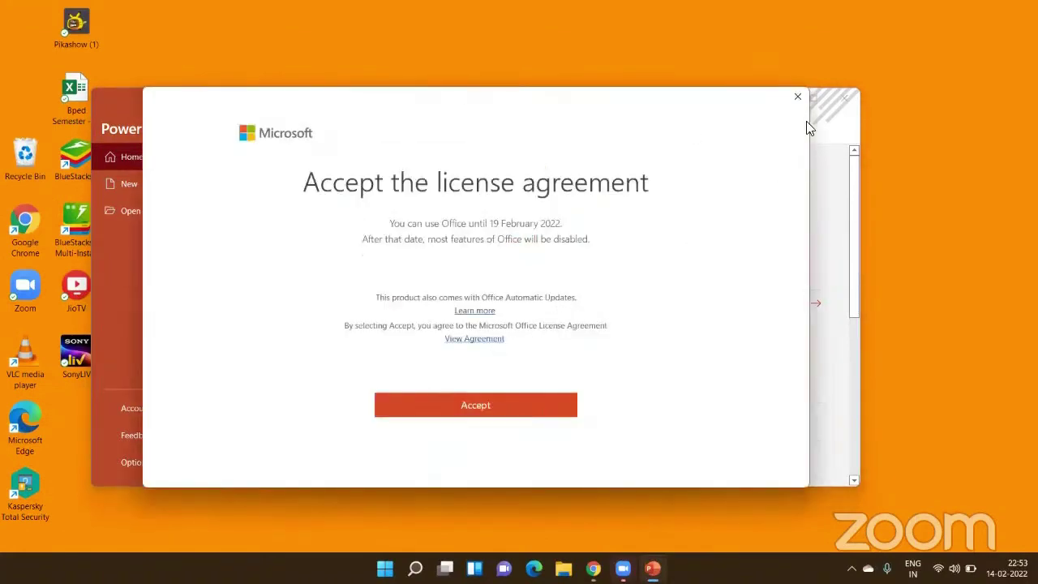
{"action": "left_click", "coordinate": [797, 95]}
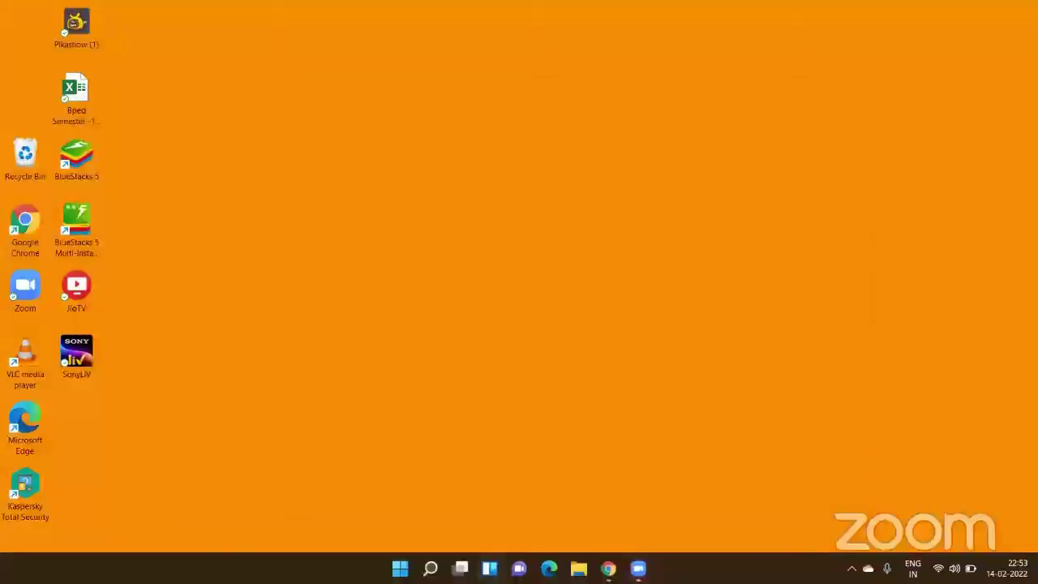
- Relaunch PowerPoint maximised and close the You've got Office and license agreement prompts
{"action": "key", "text": "super"}
{"action": "left_click", "coordinate": [560, 175]}
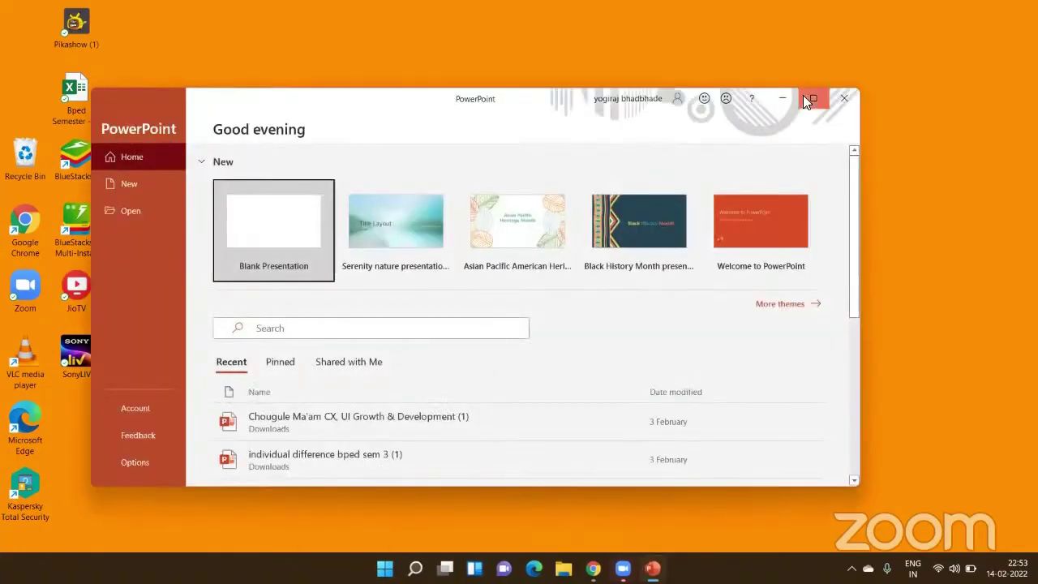
{"action": "left_click", "coordinate": [806, 97]}
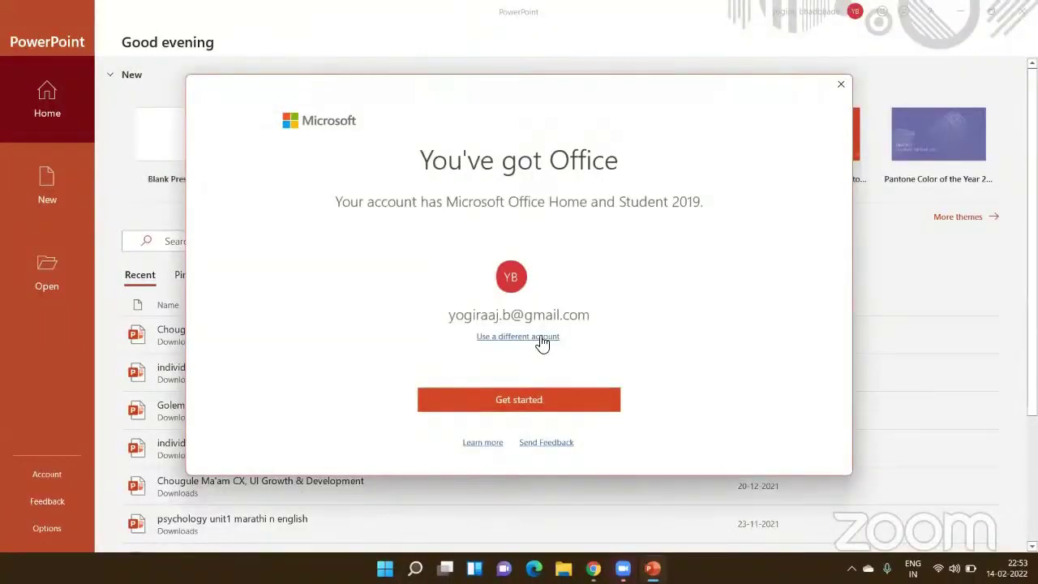
{"action": "left_click", "coordinate": [840, 87]}
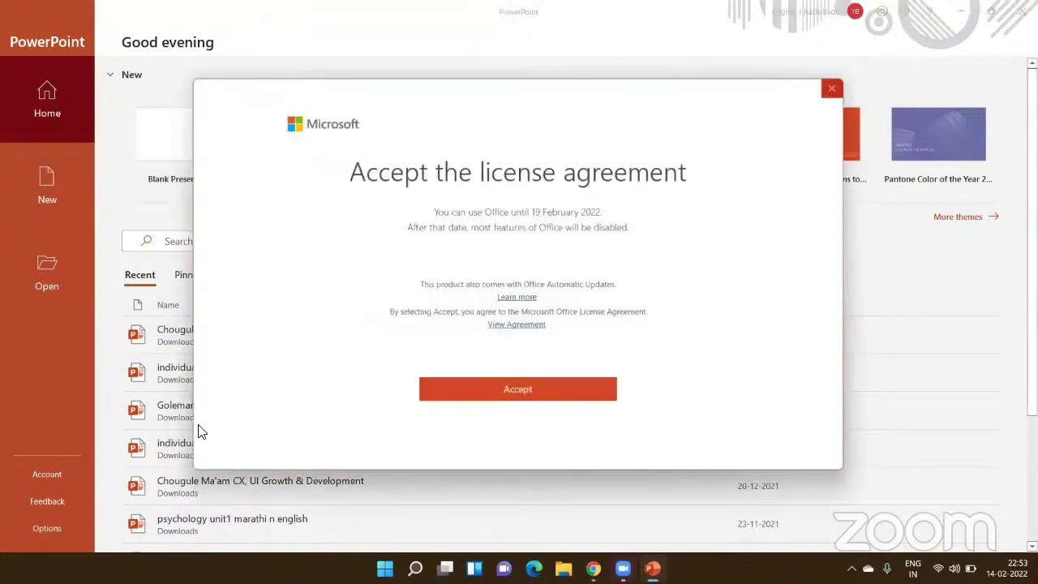
{"action": "left_click", "coordinate": [842, 86]}
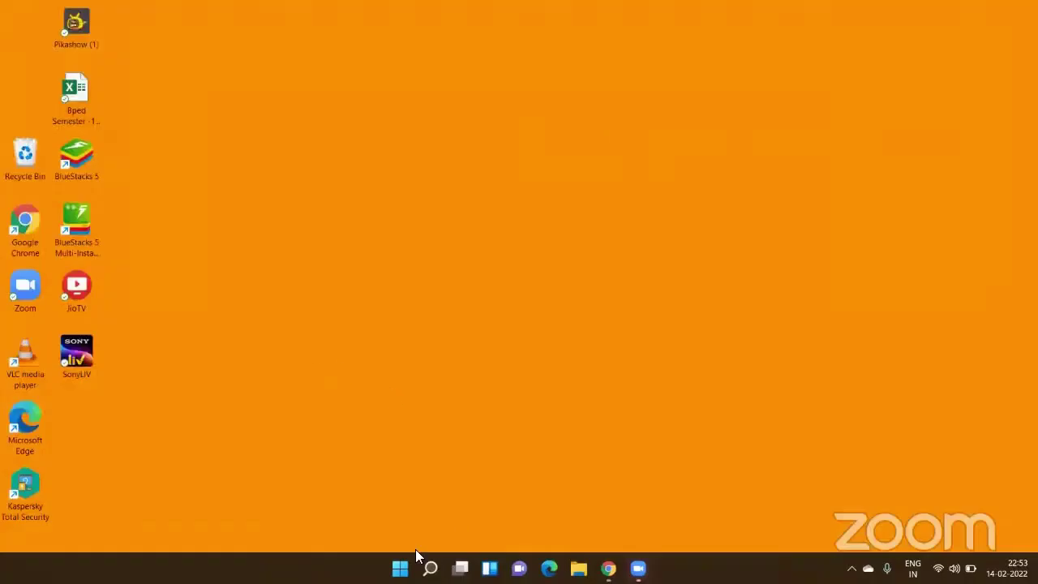
- Relaunch PowerPoint maximised, choose 'Use a different account', and start signing in
{"action": "key", "text": "super"}
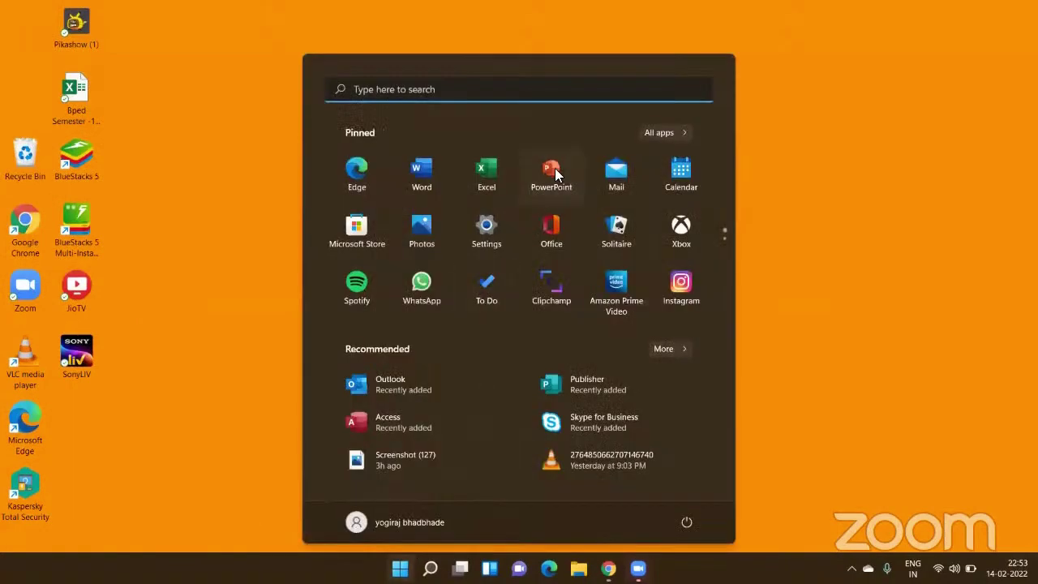
{"action": "left_click", "coordinate": [554, 170]}
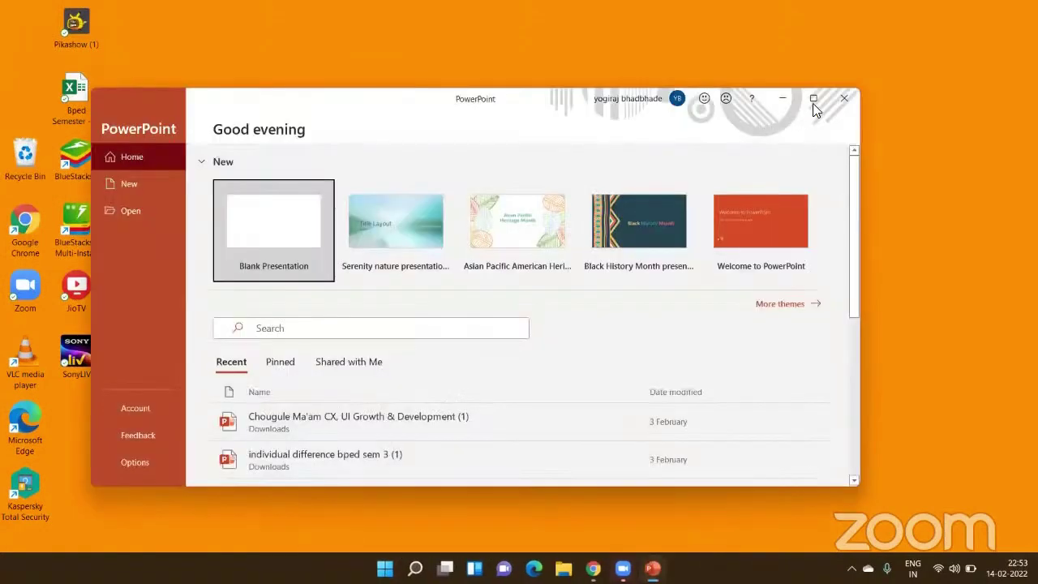
{"action": "left_click", "coordinate": [814, 99]}
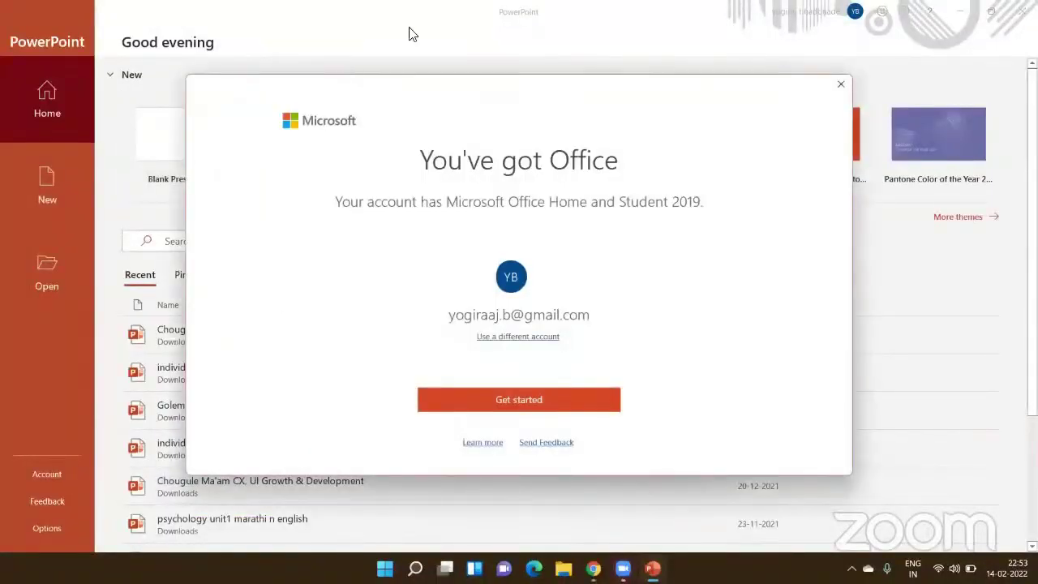
{"action": "left_click", "coordinate": [516, 338]}
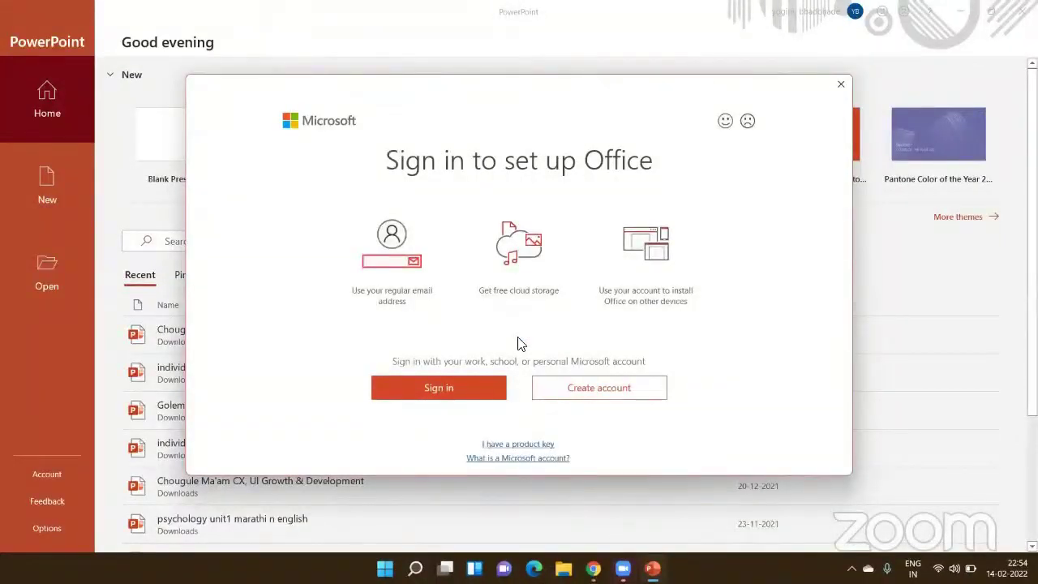
{"action": "left_click", "coordinate": [452, 394]}
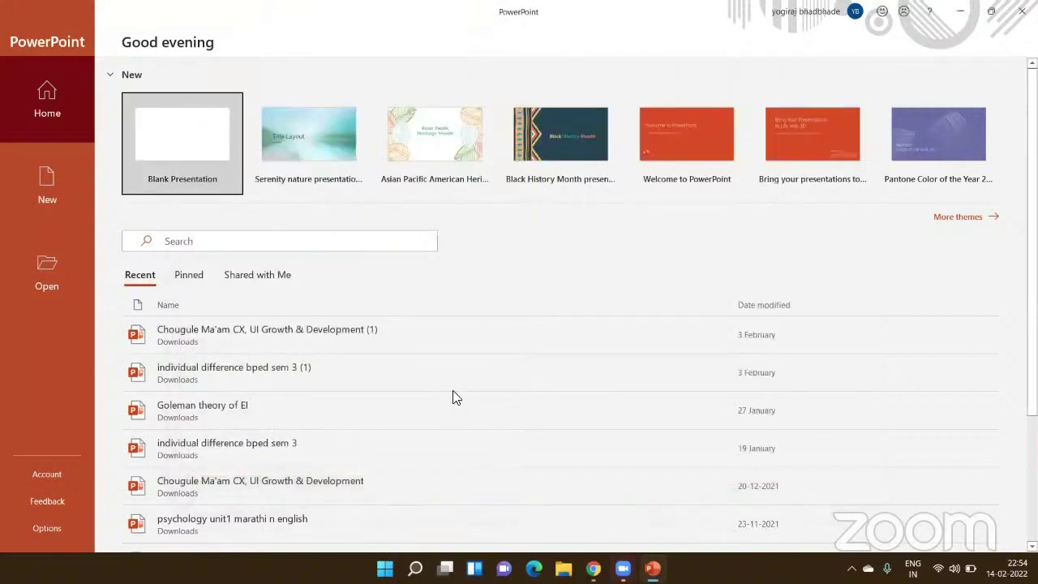